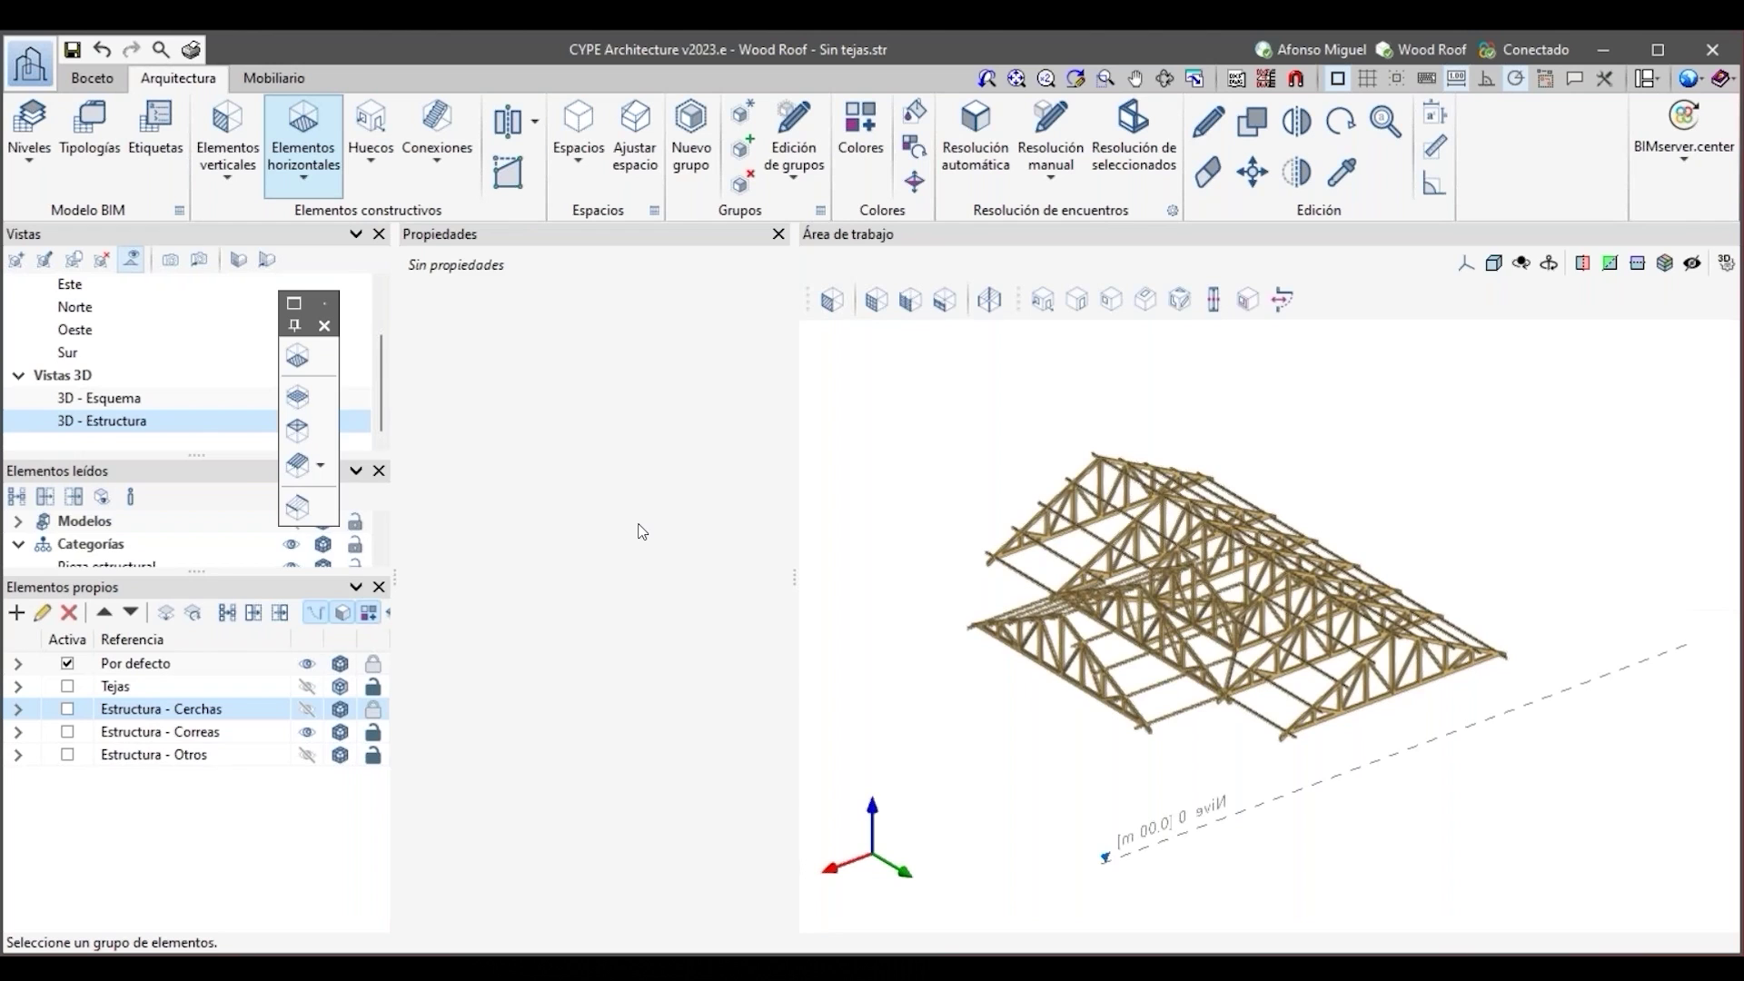
Bring up the Windows task switcher over the Wood Roof truss project.
{"action": "key", "text": "alt+Tab"}
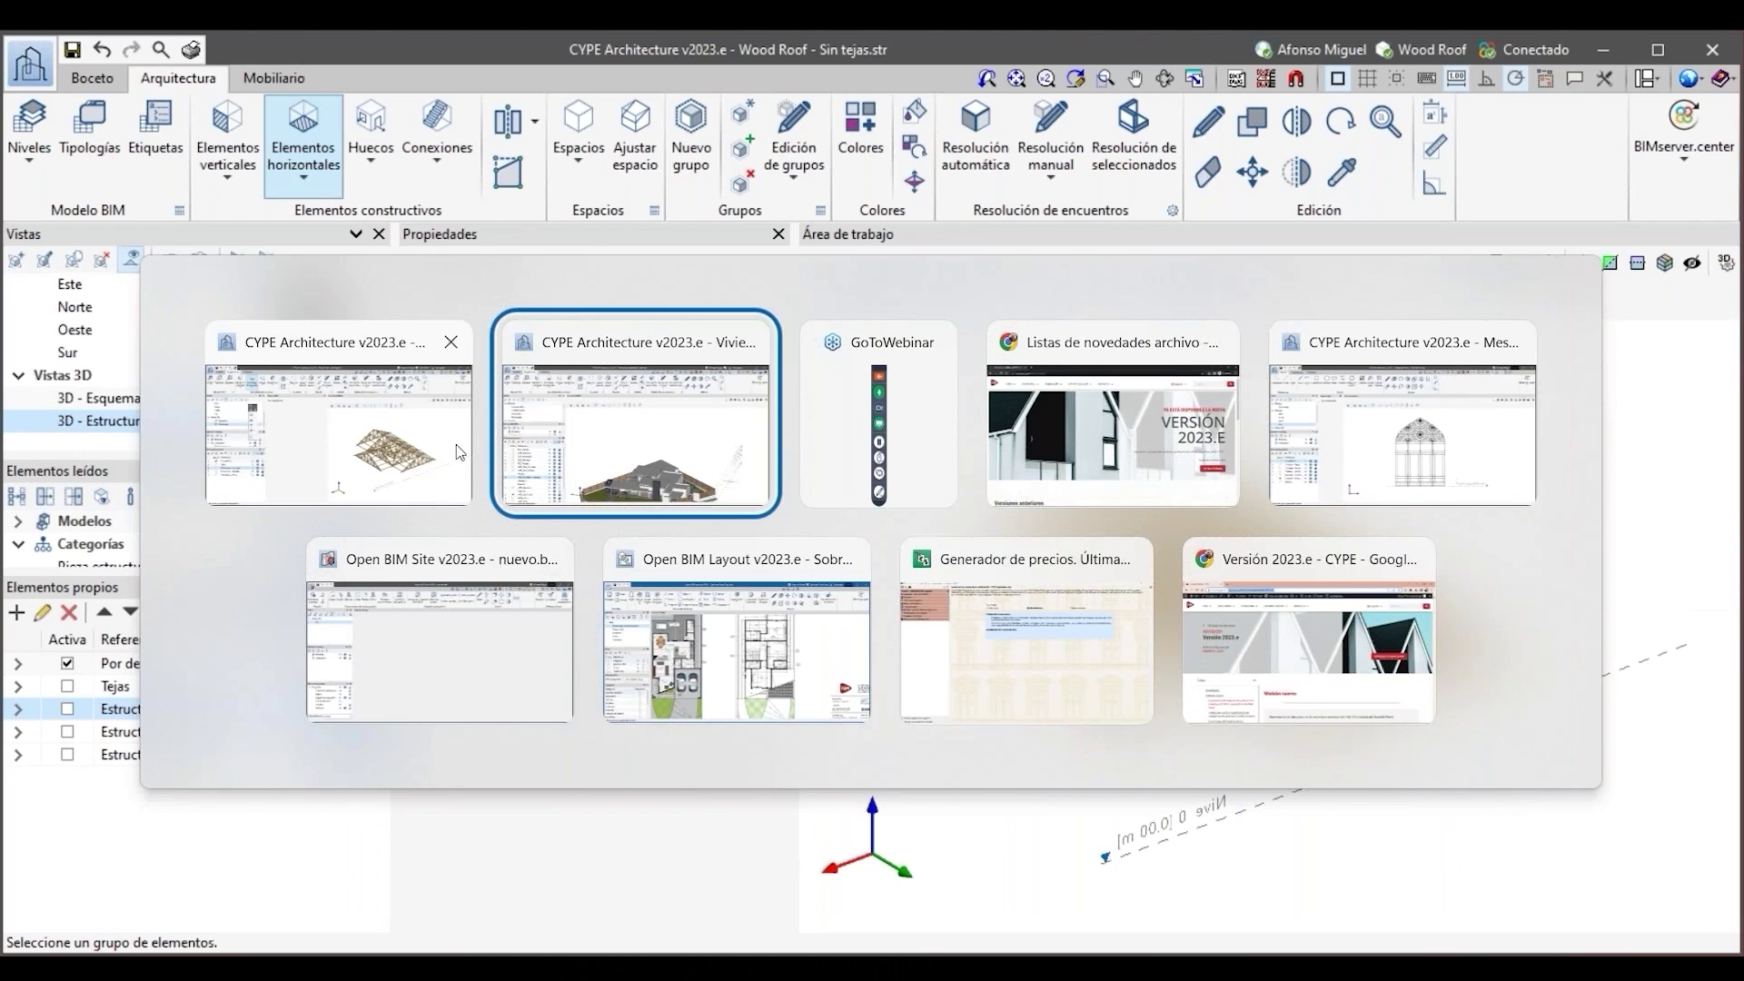
Switch to the Mesquita Shiraz sketch and show the stained-glass photo behind the South elevation.
{"action": "left_click", "coordinate": [1418, 472]}
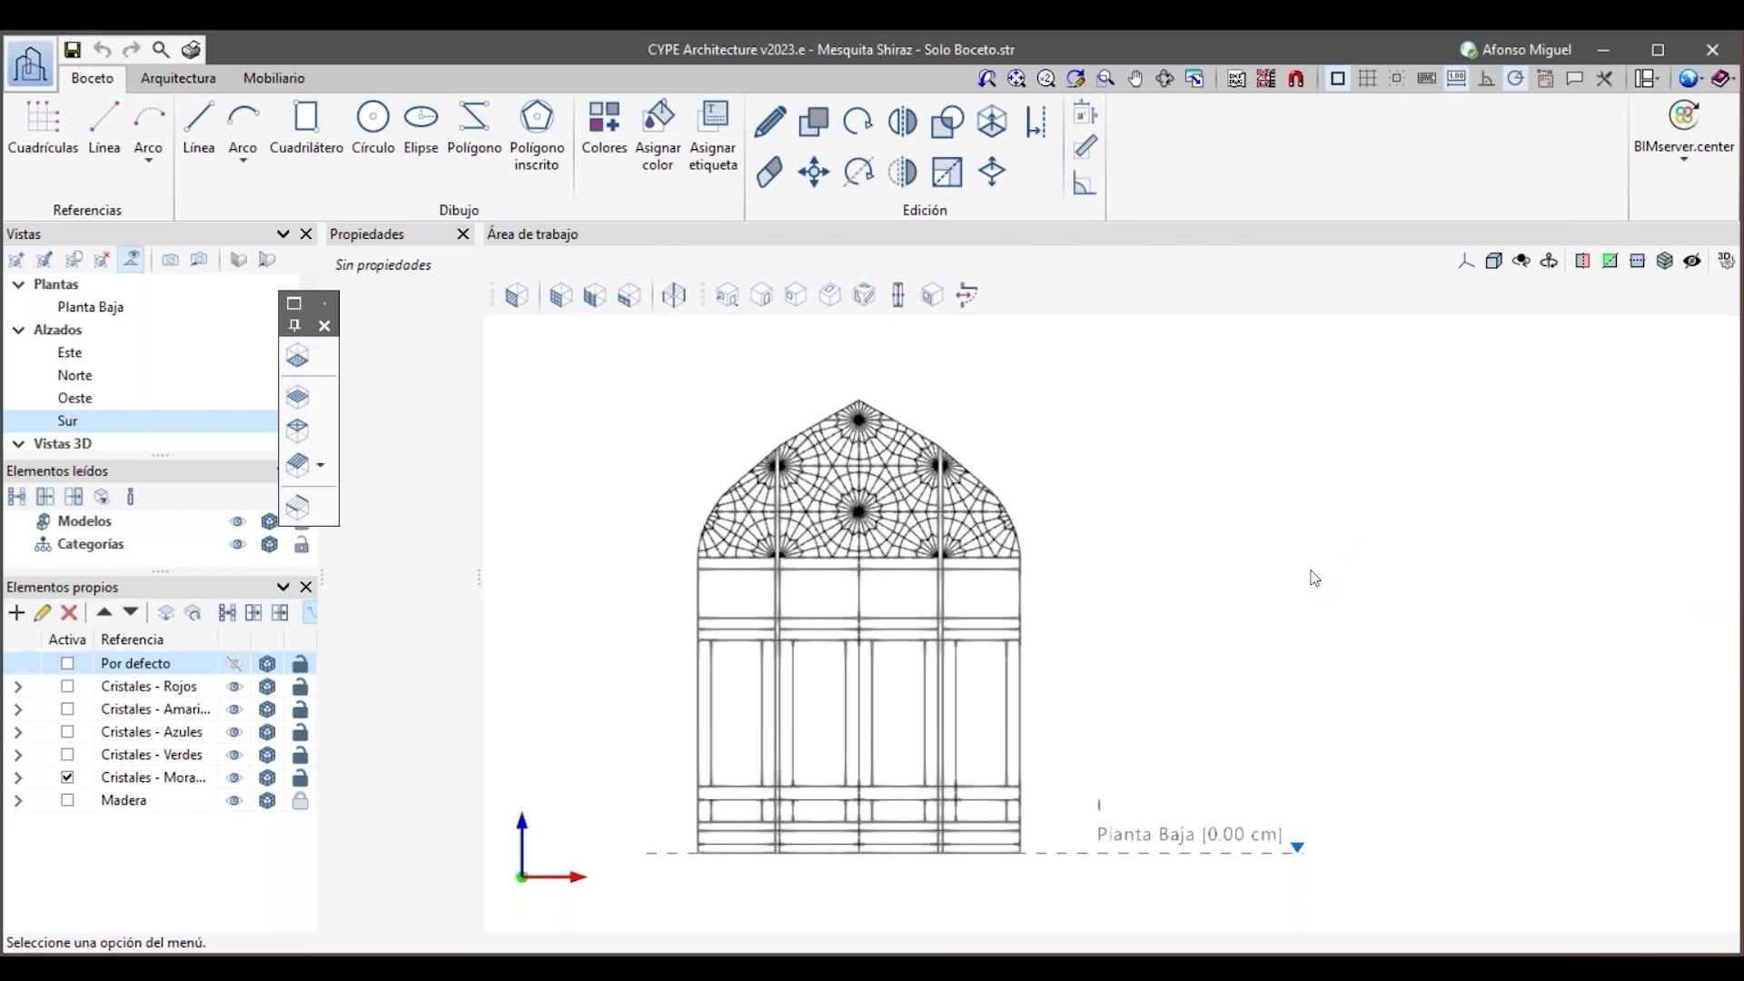
{"action": "middle_click_drag", "start_coordinate": [1311, 570], "coordinate": [1370, 567]}
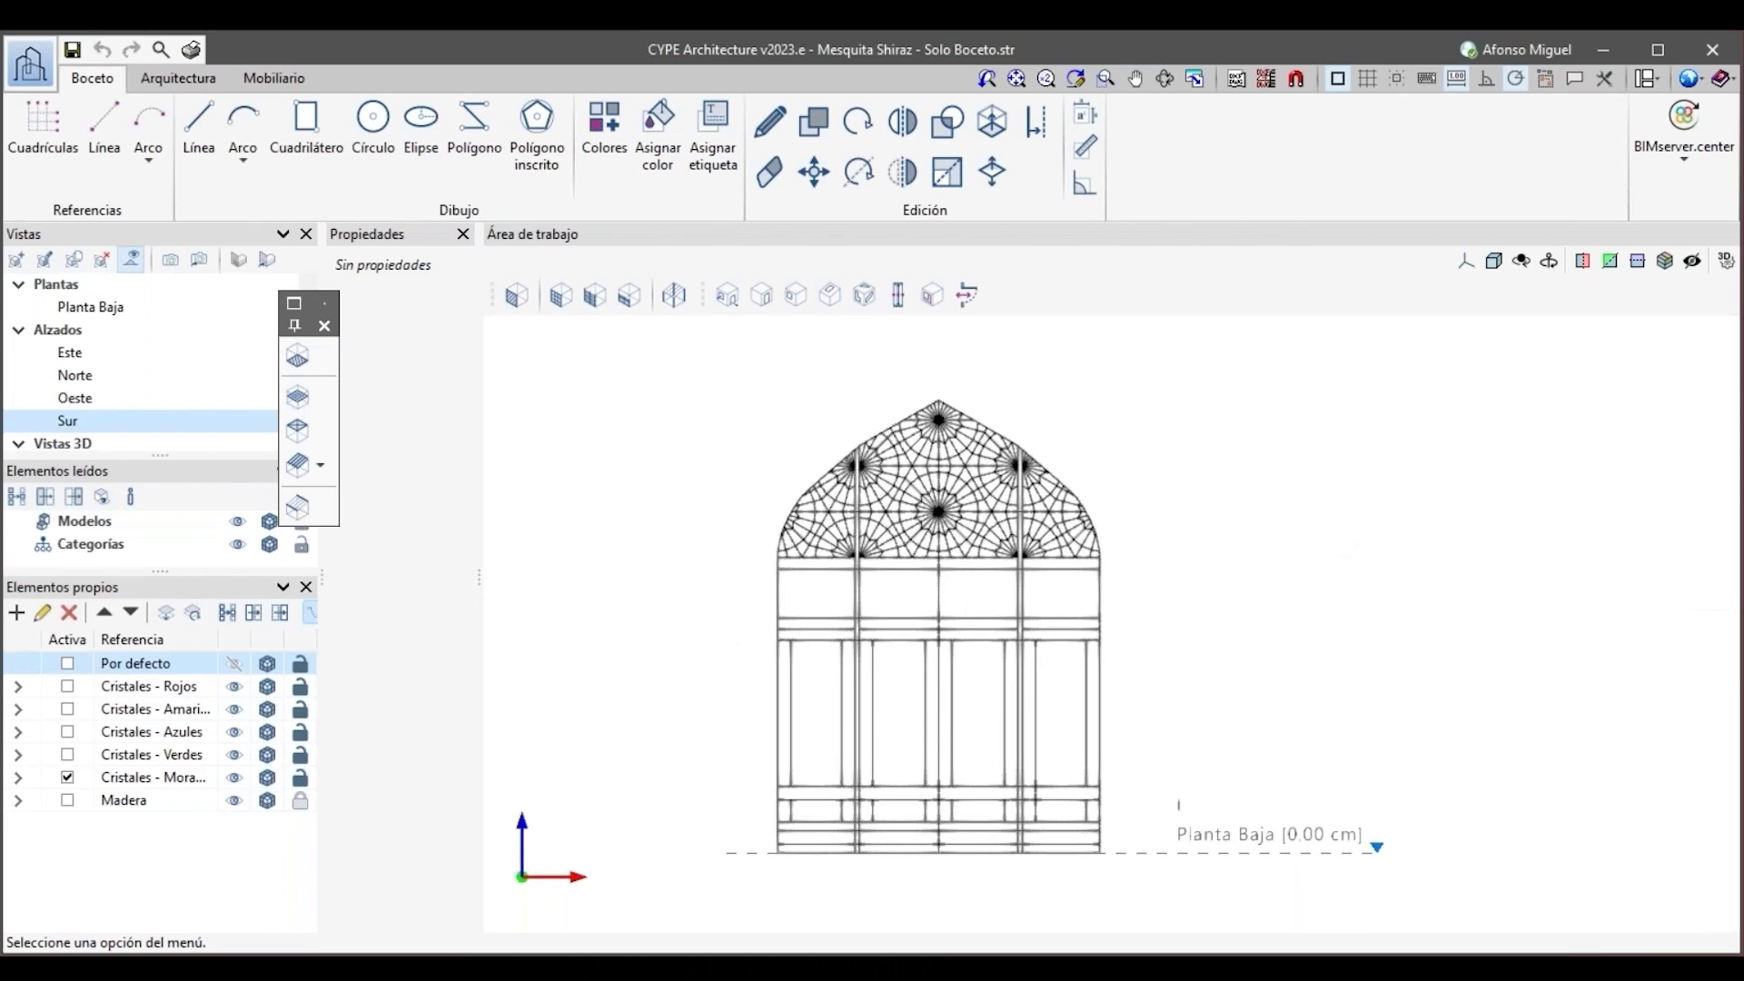
{"action": "scroll", "coordinate": [1268, 483], "scroll_direction": "up", "scroll_amount": 1}
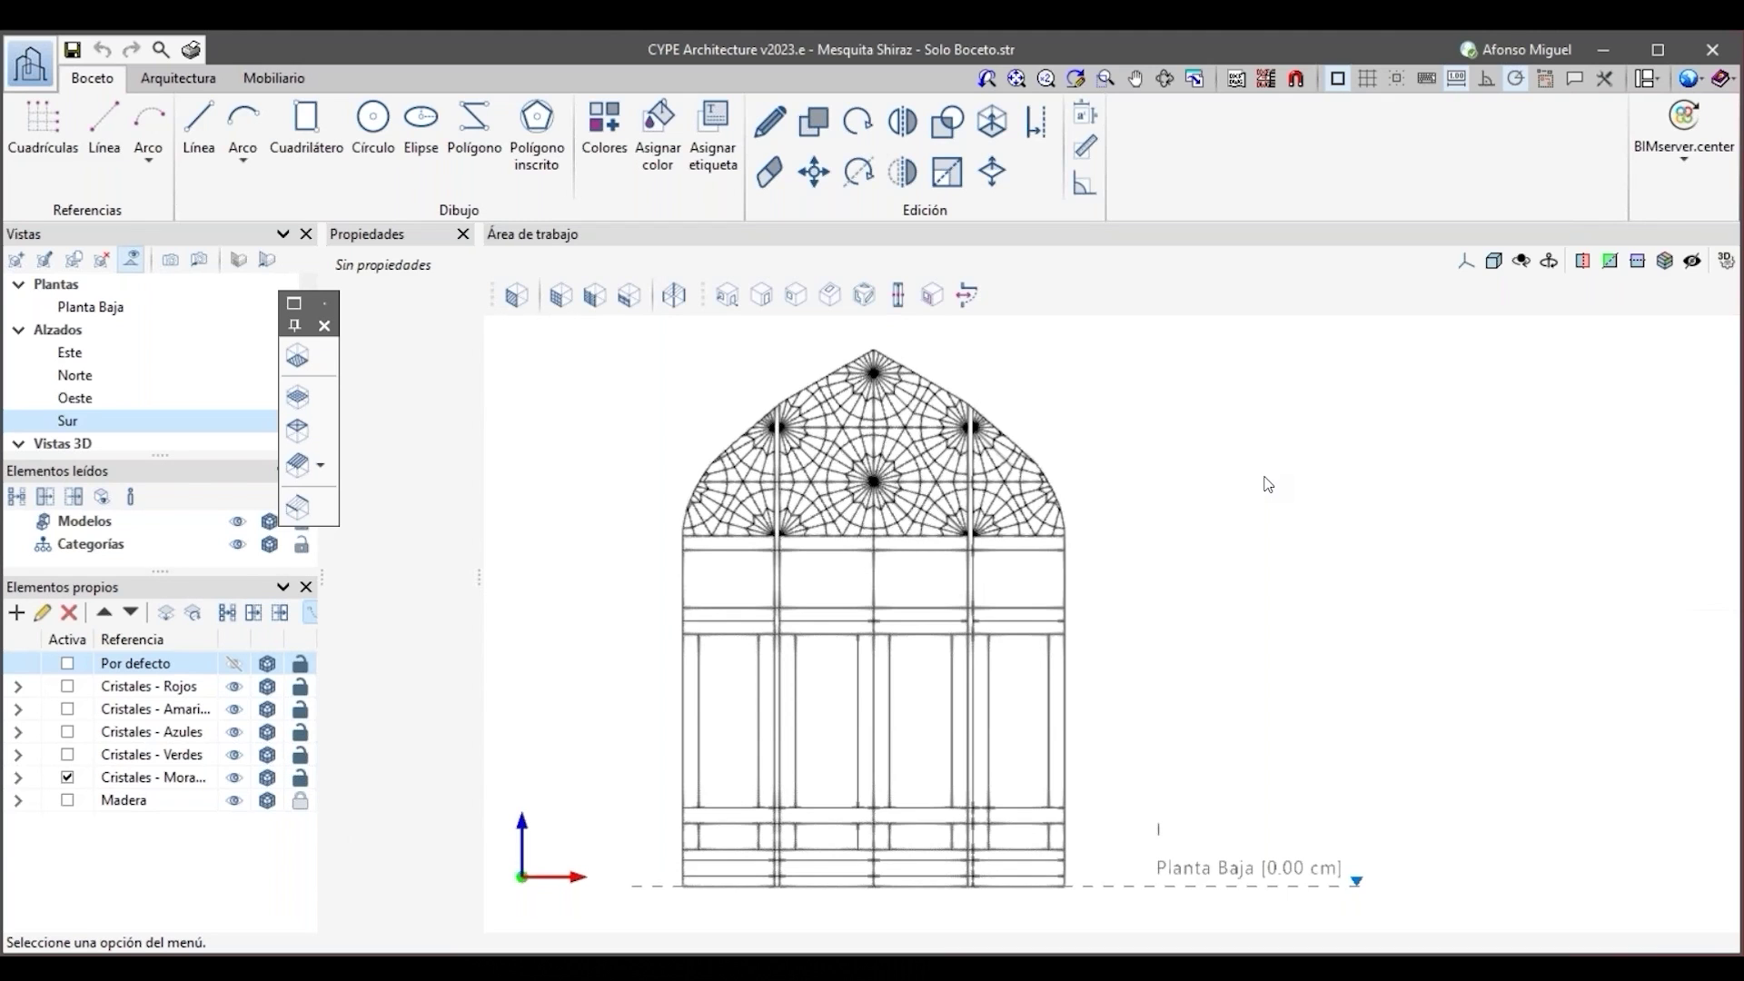
{"action": "scroll", "coordinate": [969, 489], "scroll_direction": "down", "scroll_amount": 1}
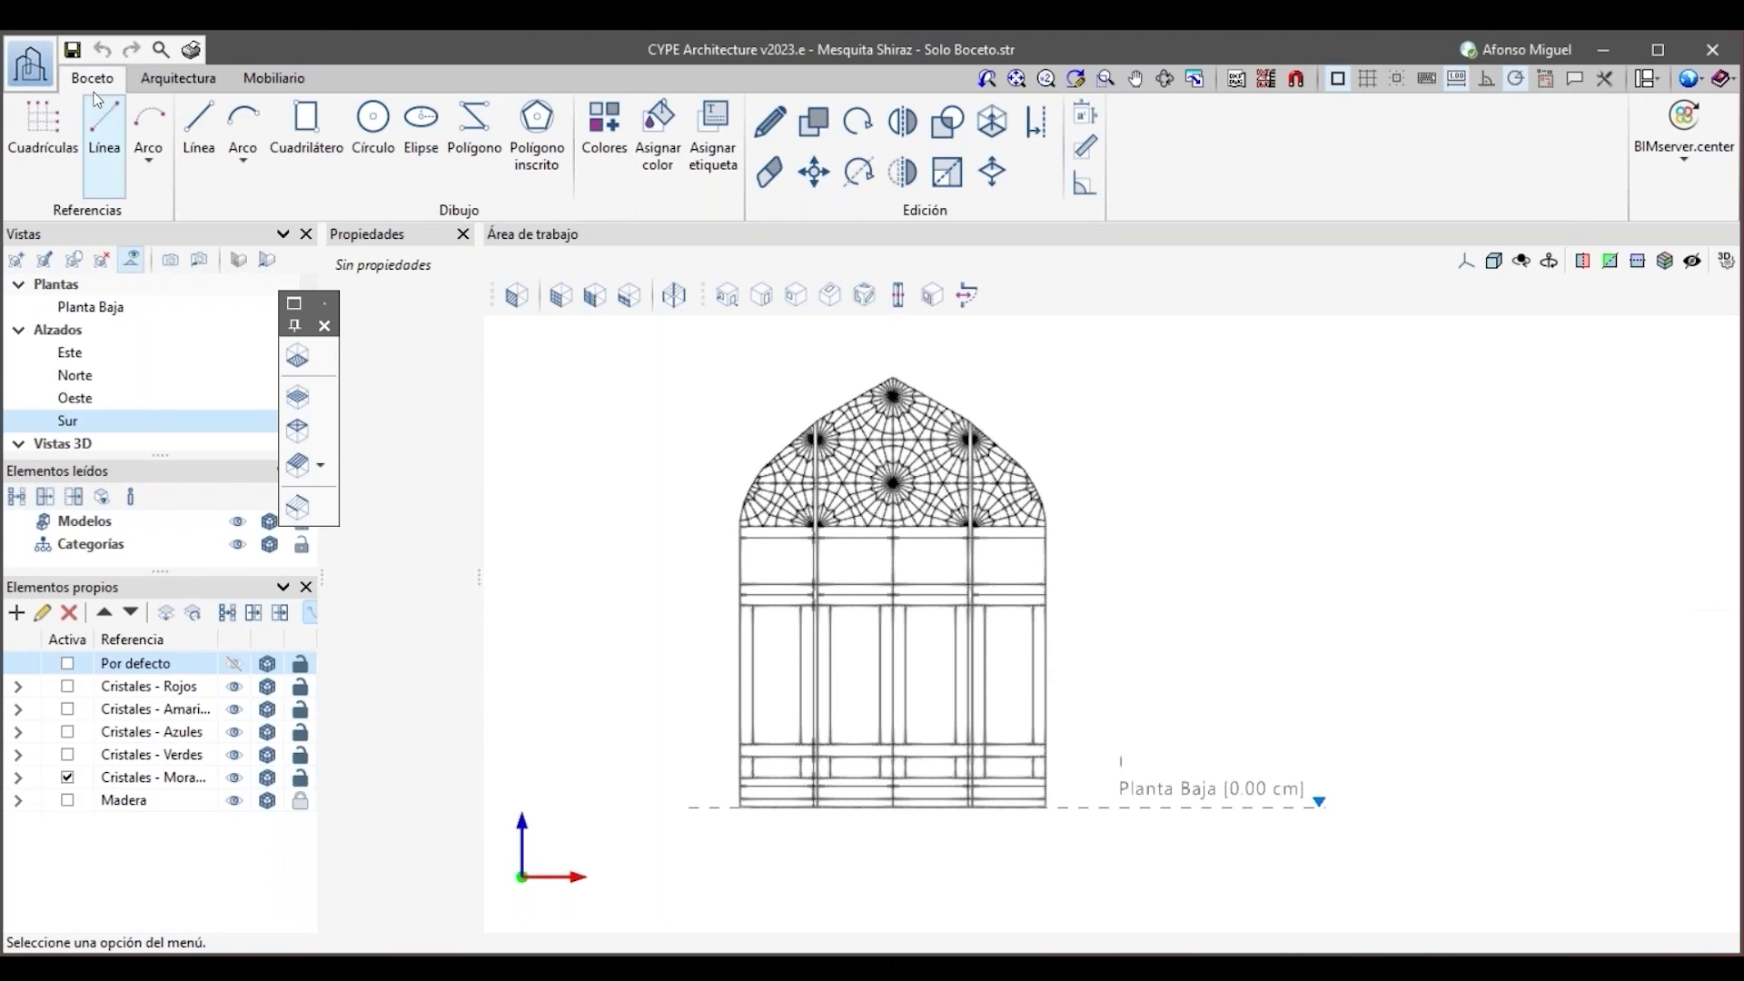
{"action": "left_click", "coordinate": [1290, 83]}
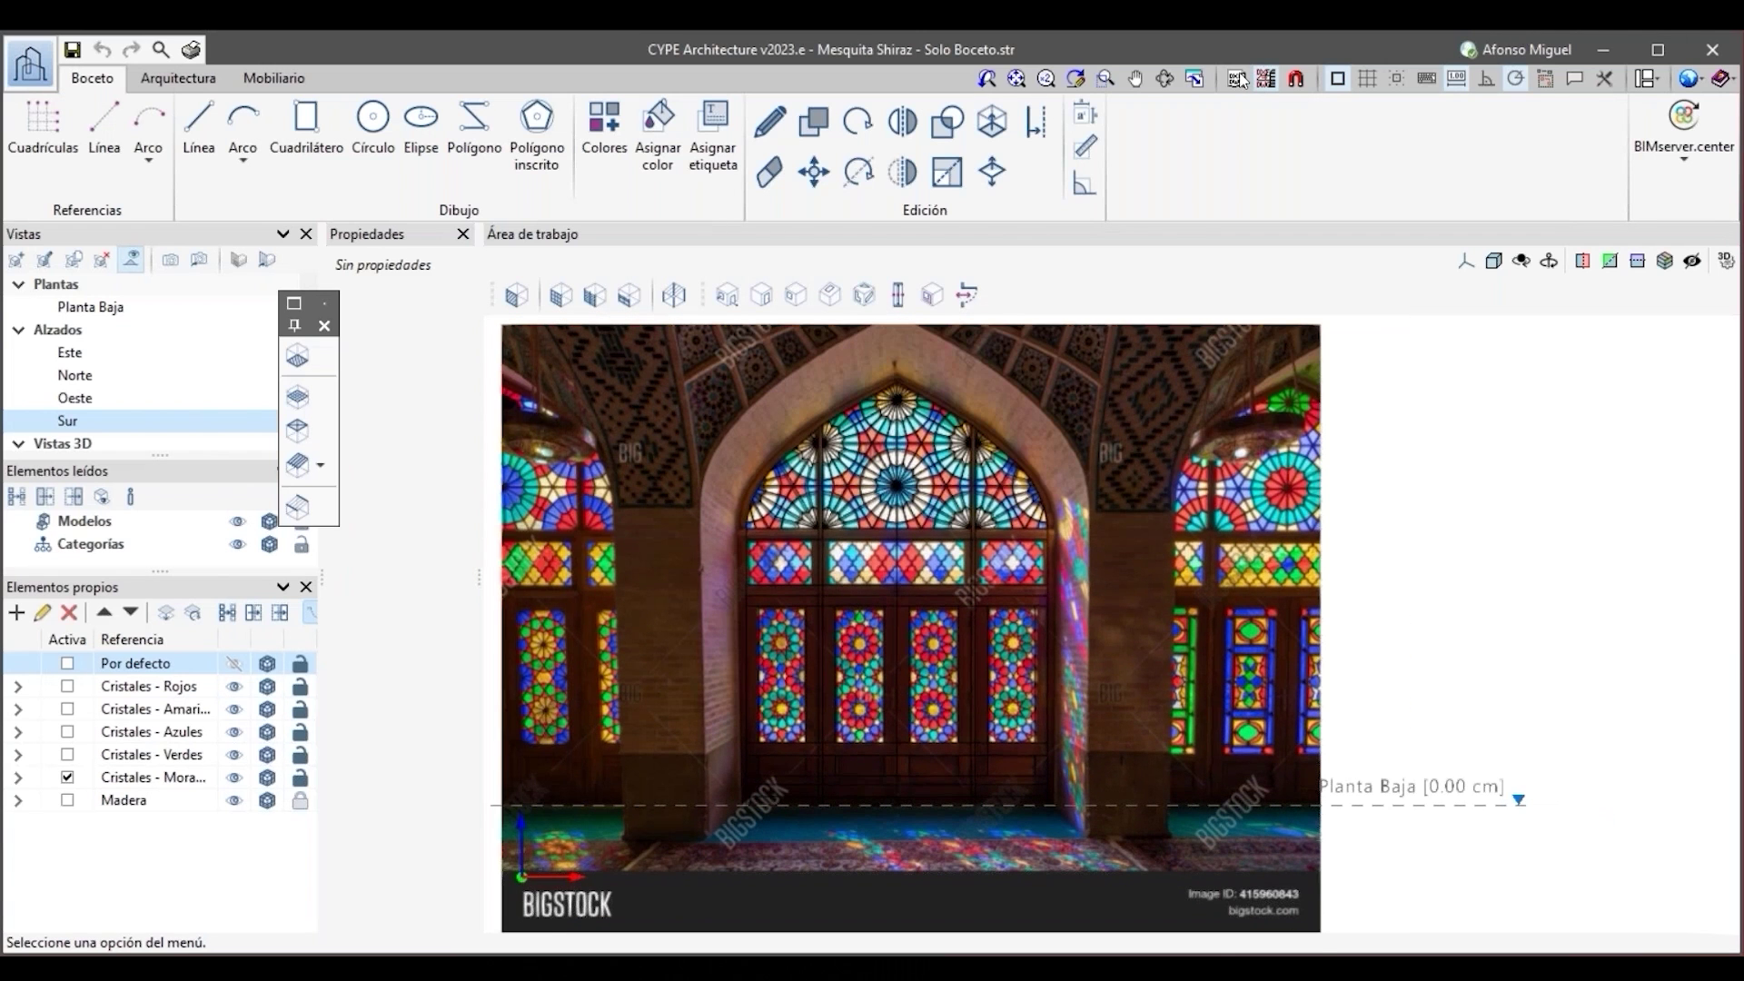
{"action": "left_click", "coordinate": [1238, 80]}
Return to the whole Sur elevation and hide the stained-glass reference photo.
{"action": "scroll", "coordinate": [847, 538], "scroll_direction": "up", "scroll_amount": 5}
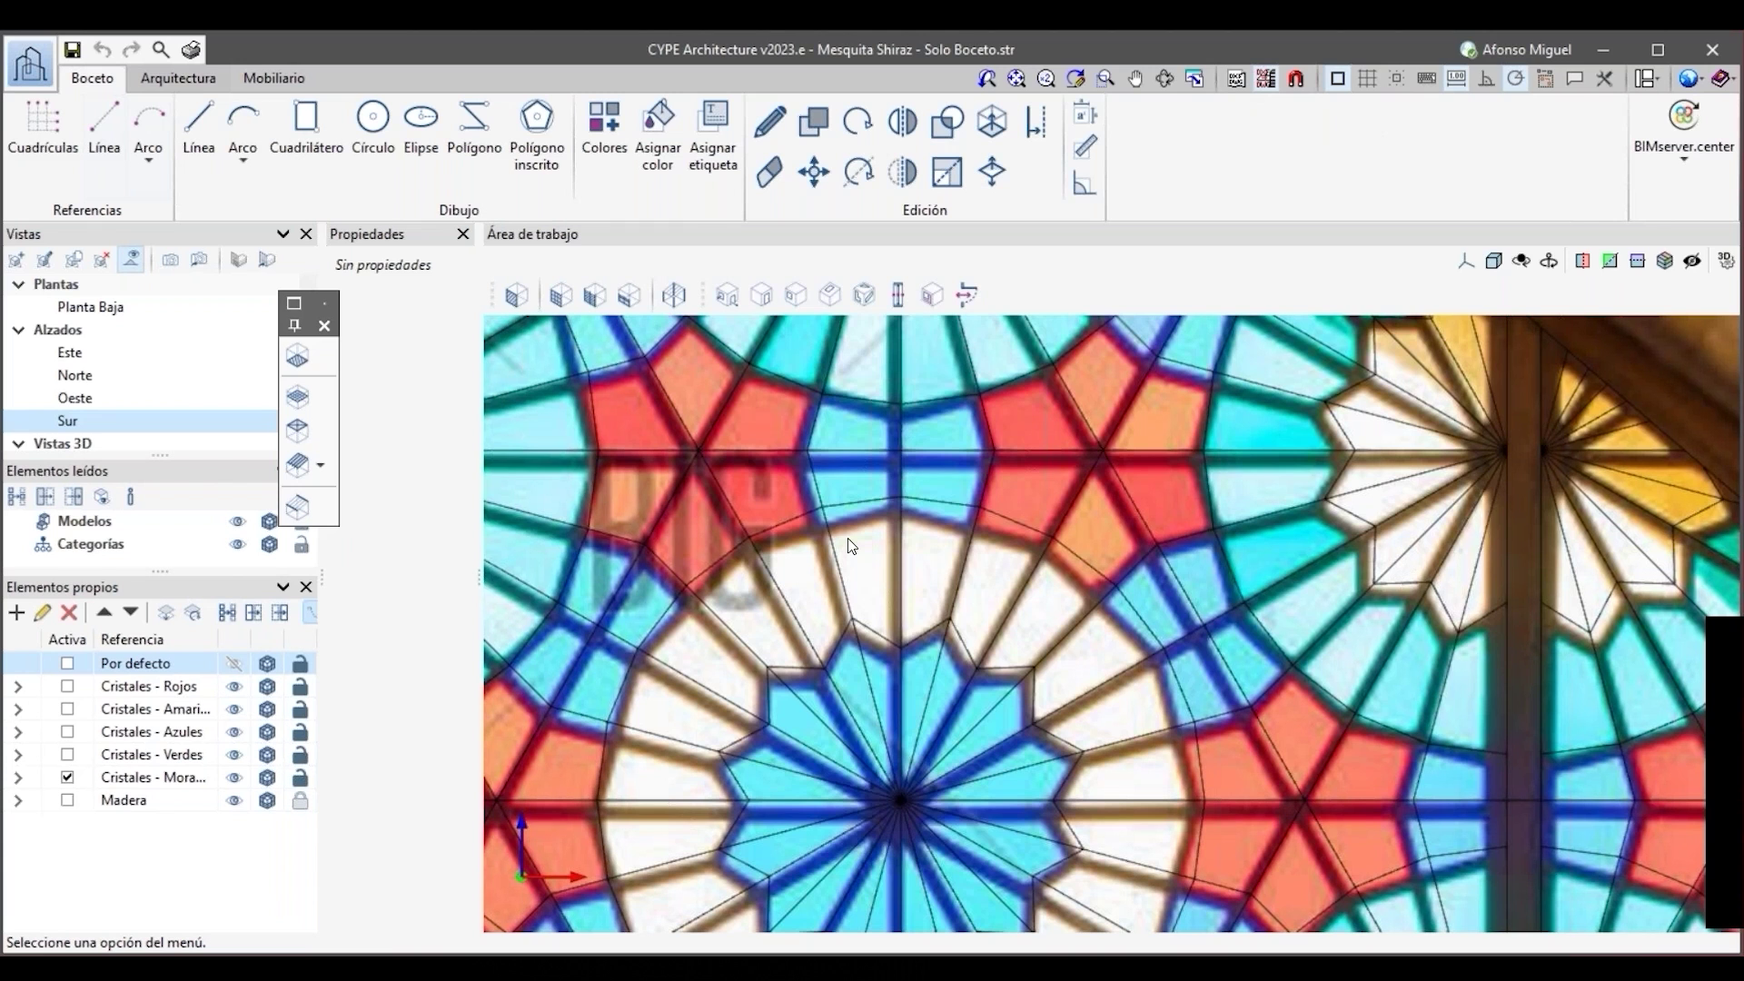
{"action": "scroll", "coordinate": [847, 545], "scroll_direction": "down", "scroll_amount": 5}
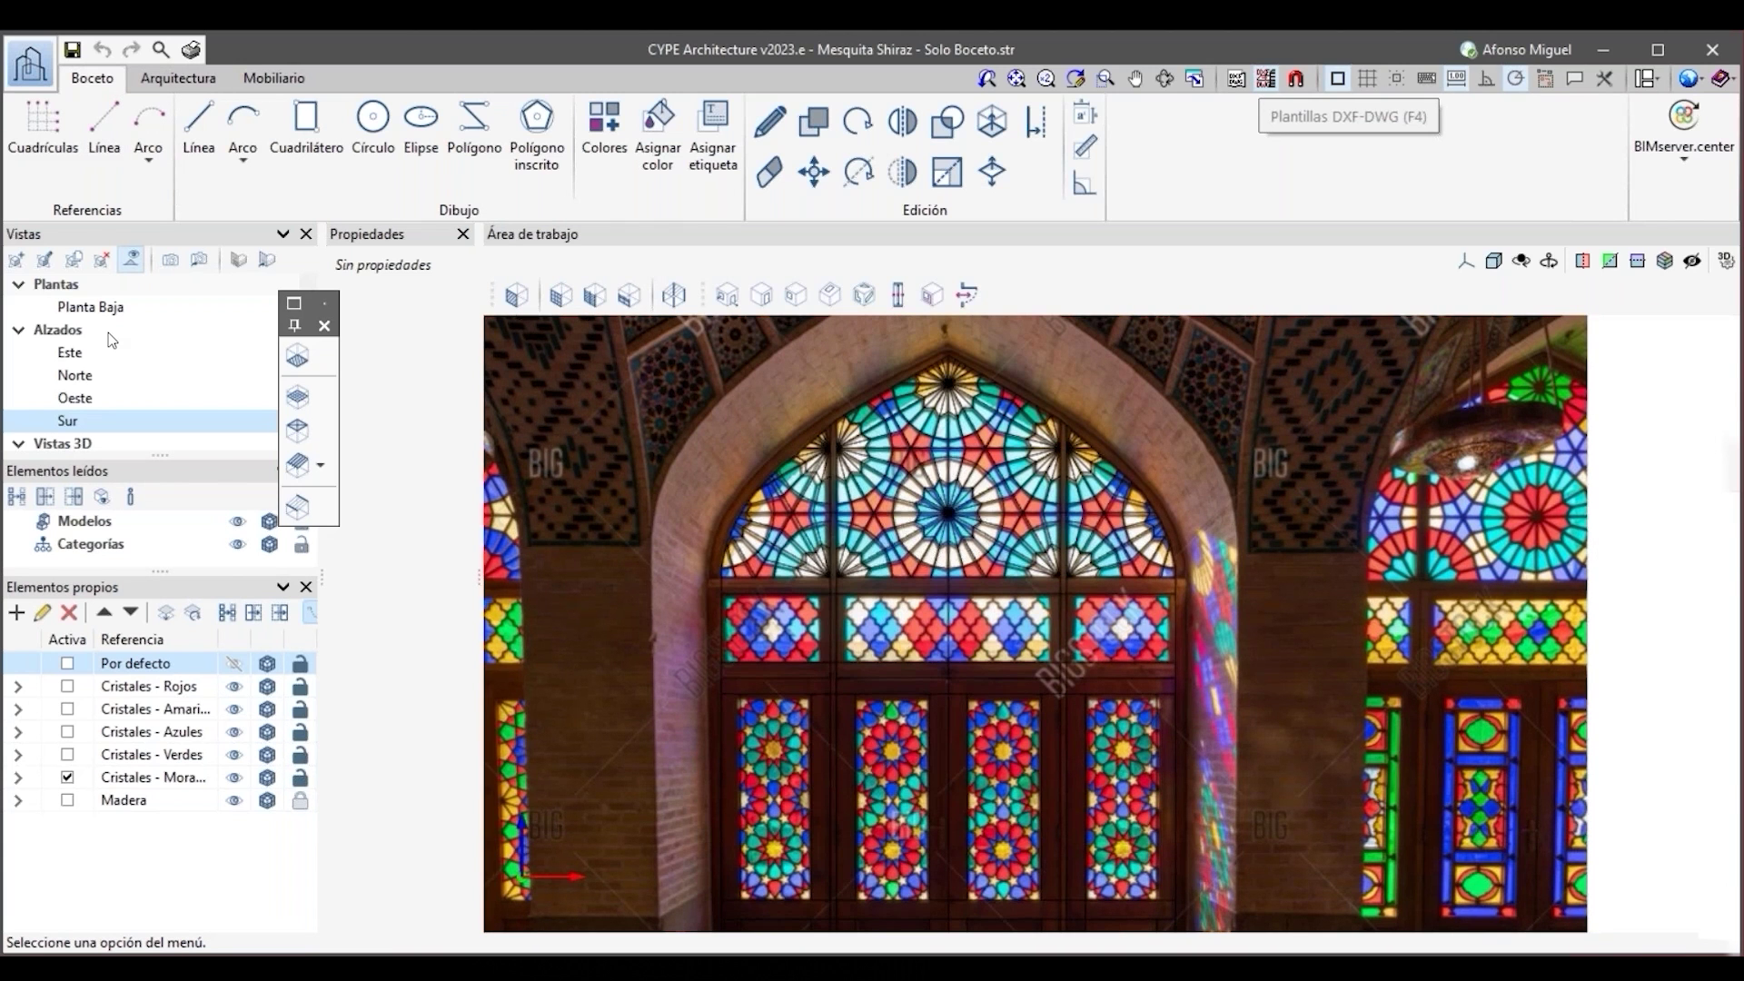
{"action": "left_click", "coordinate": [74, 418]}
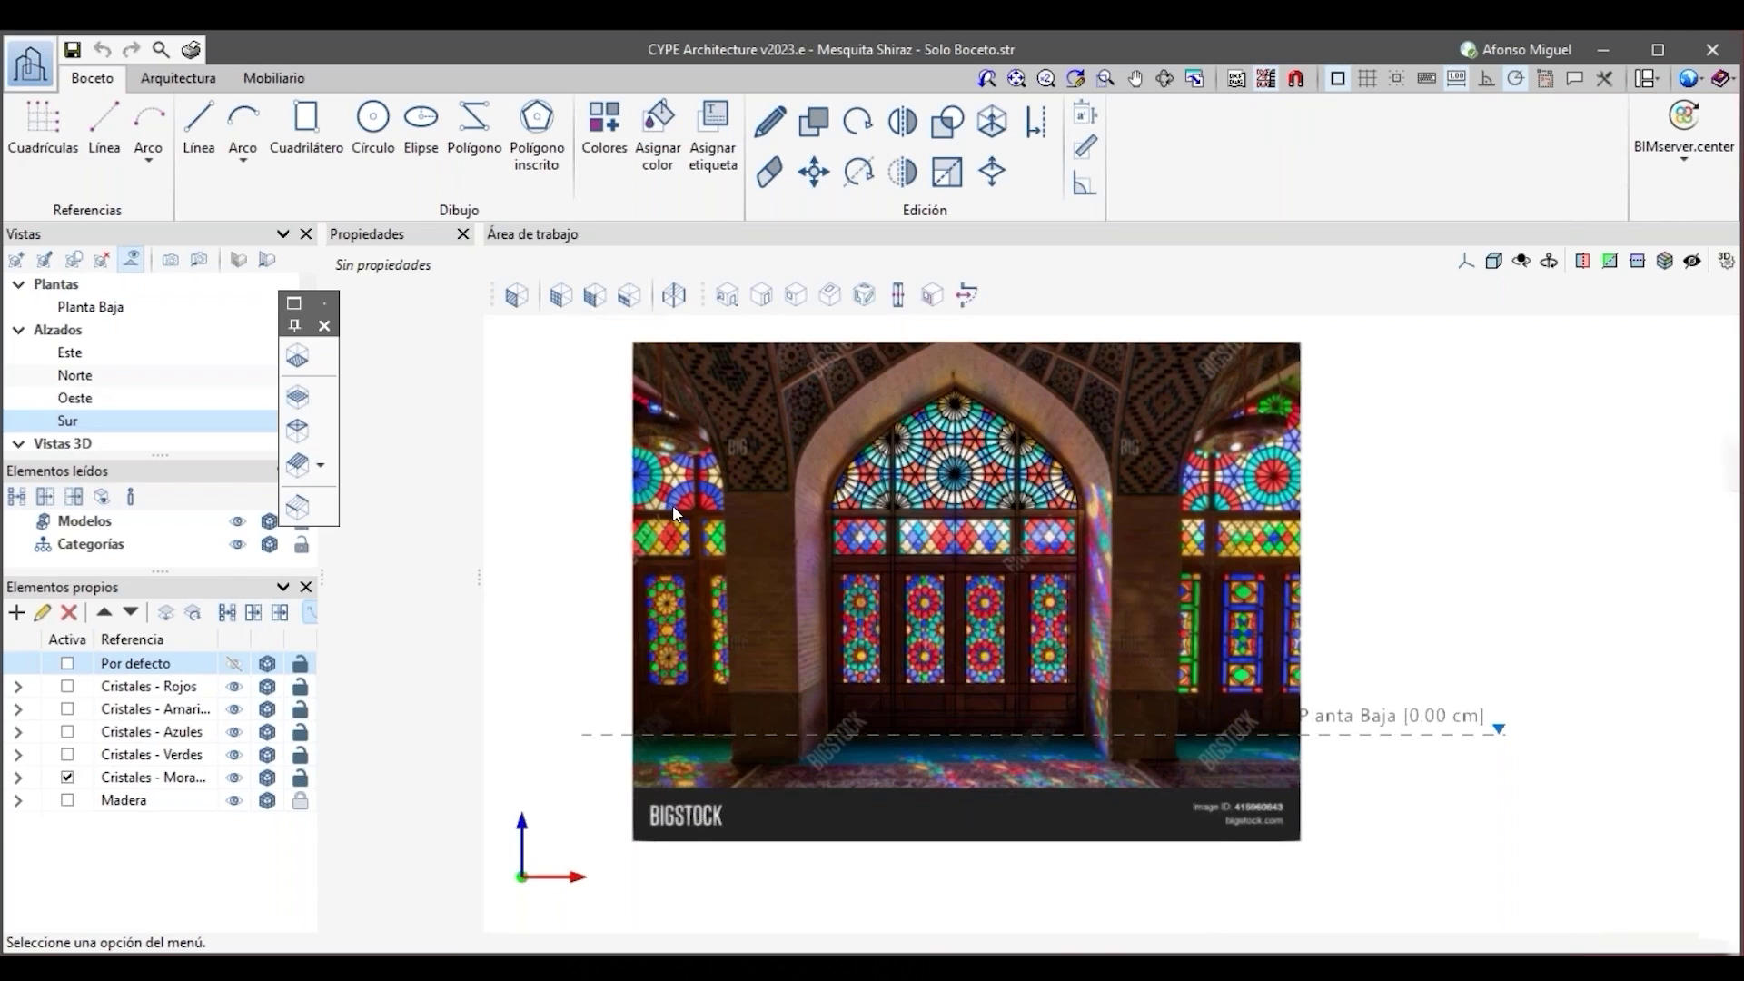
{"action": "left_click", "coordinate": [1266, 79]}
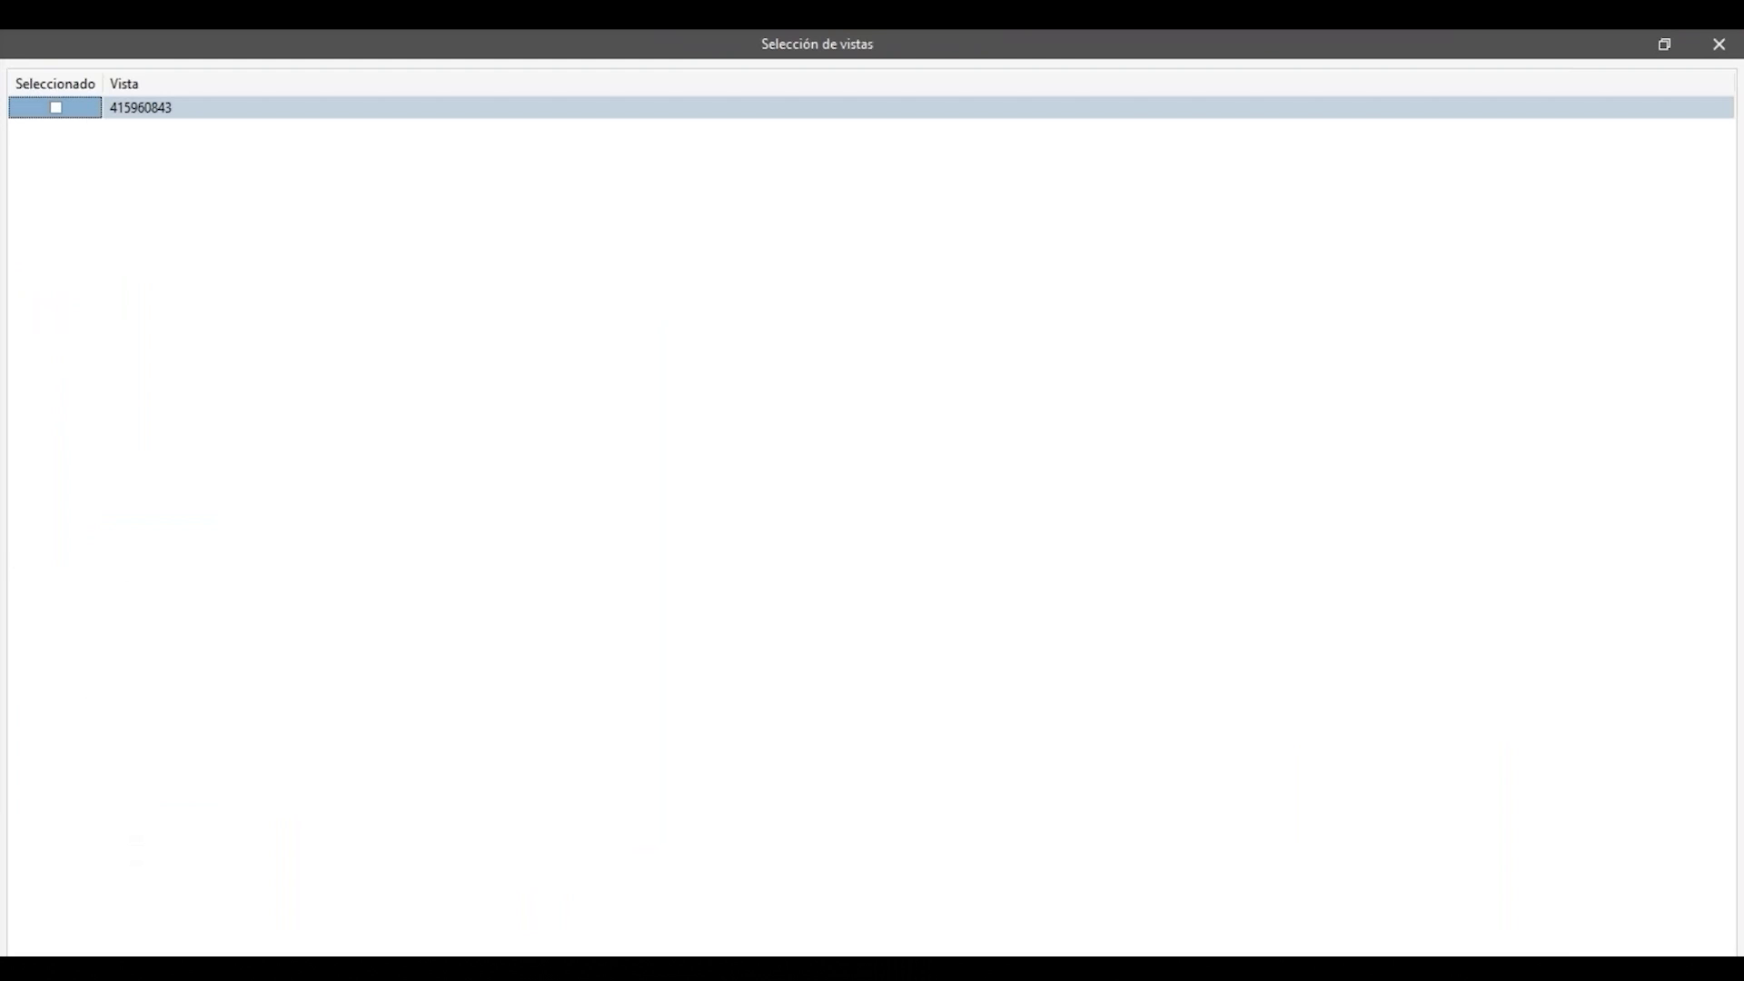
{"action": "key", "text": "Return"}
Display the arched window sketch in the 3D view.
{"action": "scroll", "coordinate": [1064, 565], "scroll_direction": "down", "scroll_amount": 2}
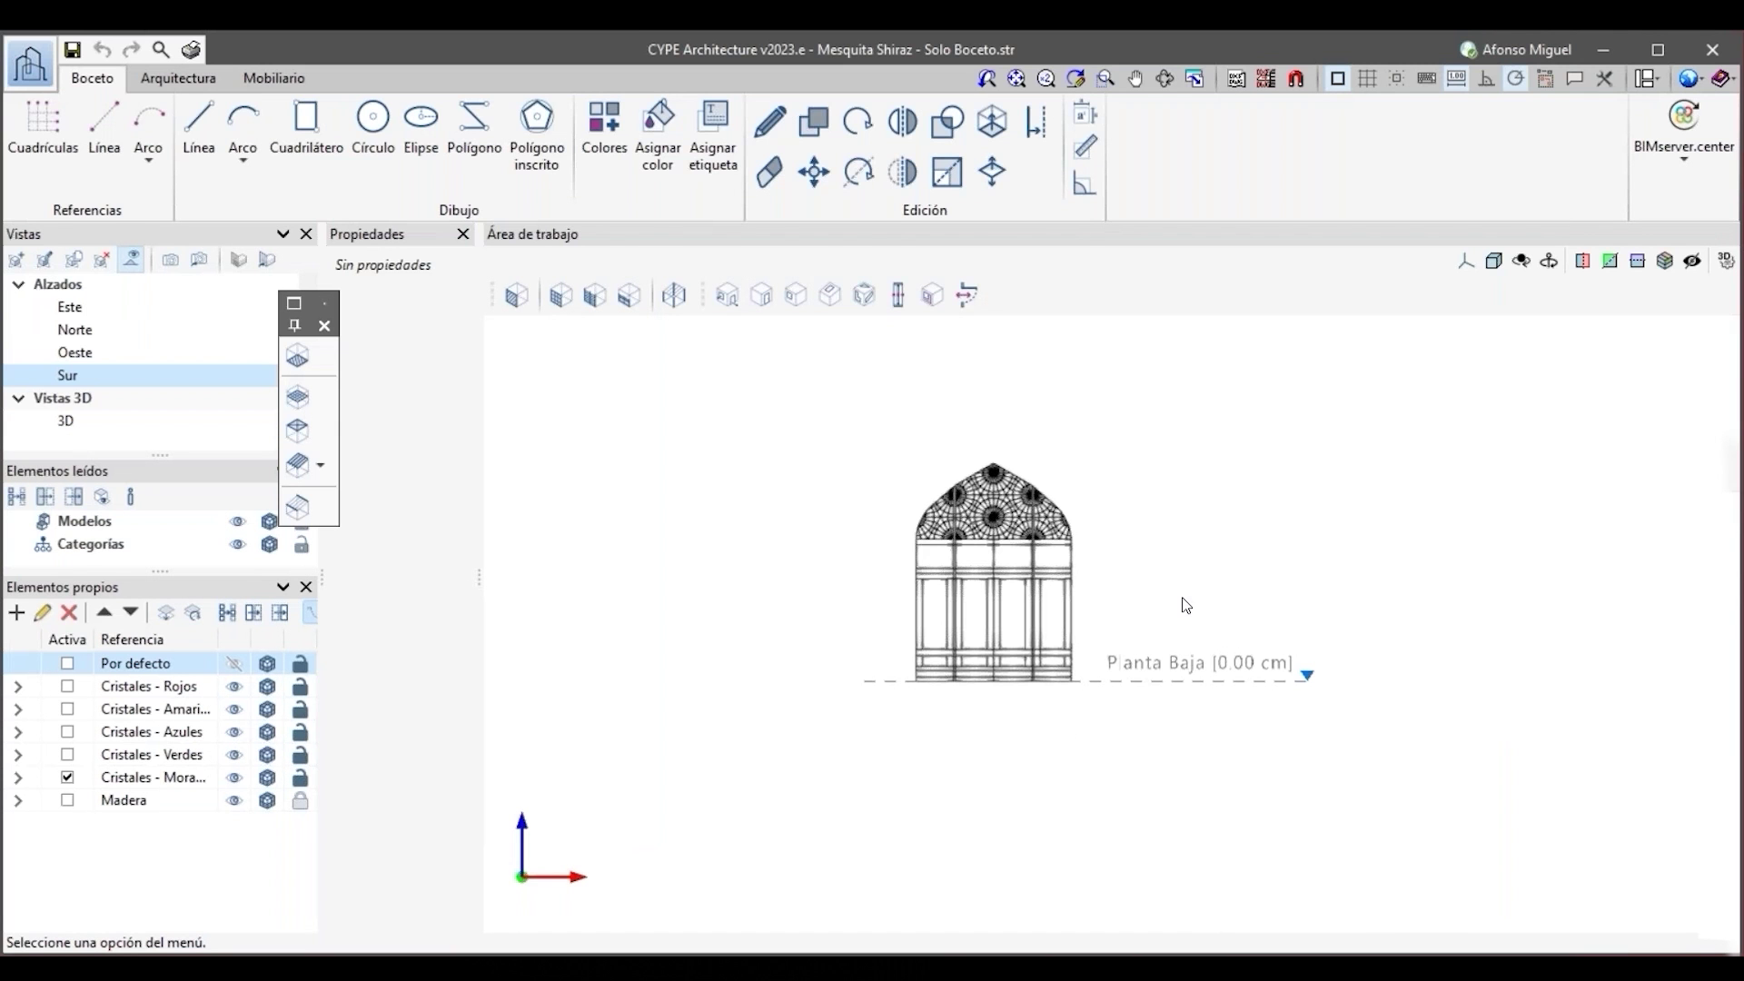
{"action": "scroll", "coordinate": [1054, 564], "scroll_direction": "up", "scroll_amount": 3}
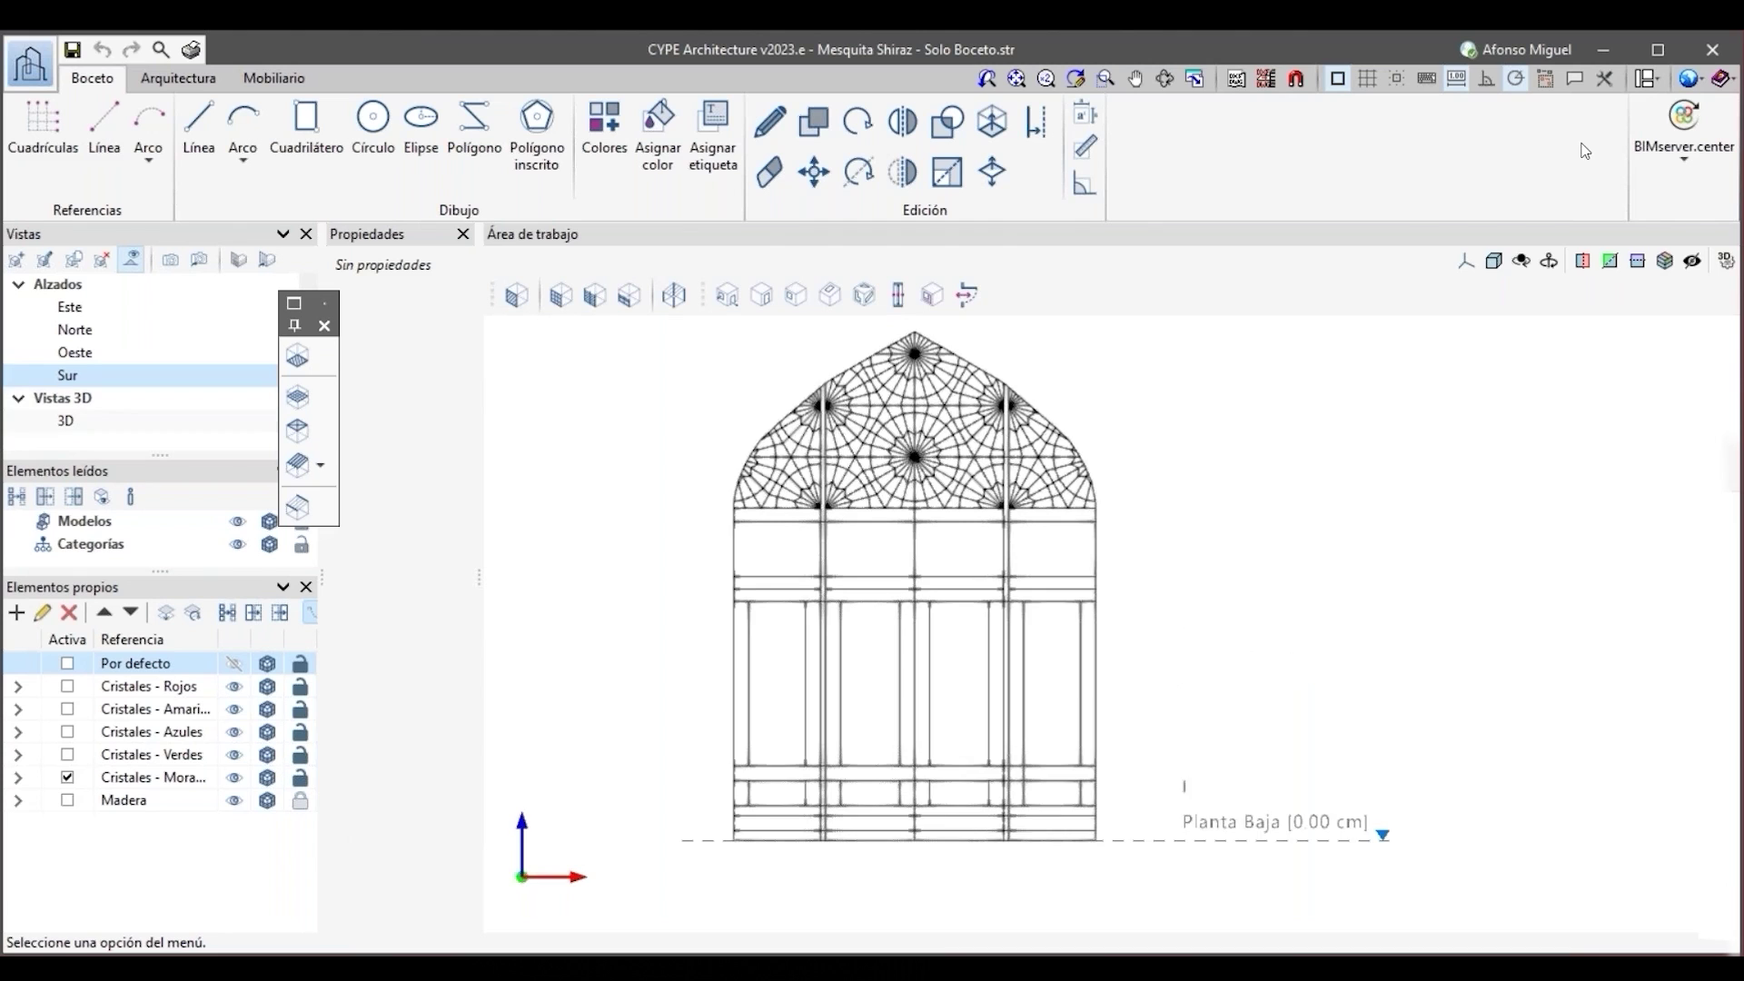
{"action": "left_click", "coordinate": [1466, 262]}
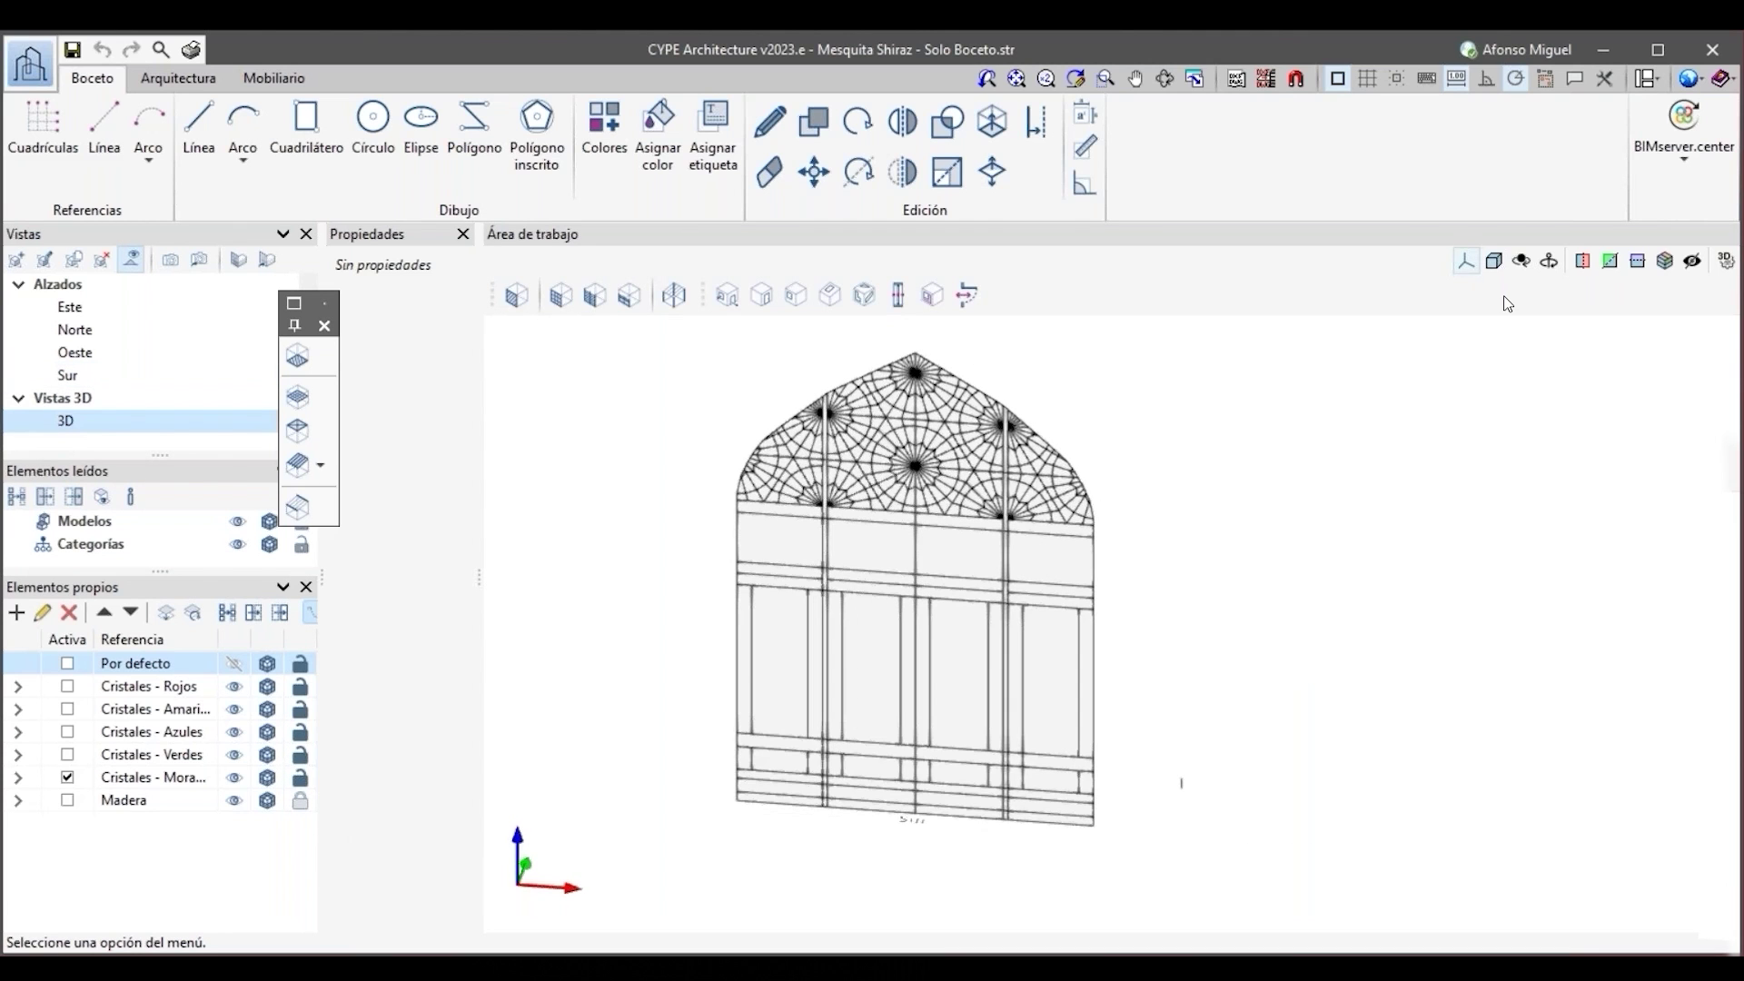
Set the 3D view to look at the window straight from the front.
{"action": "left_click", "coordinate": [1465, 260]}
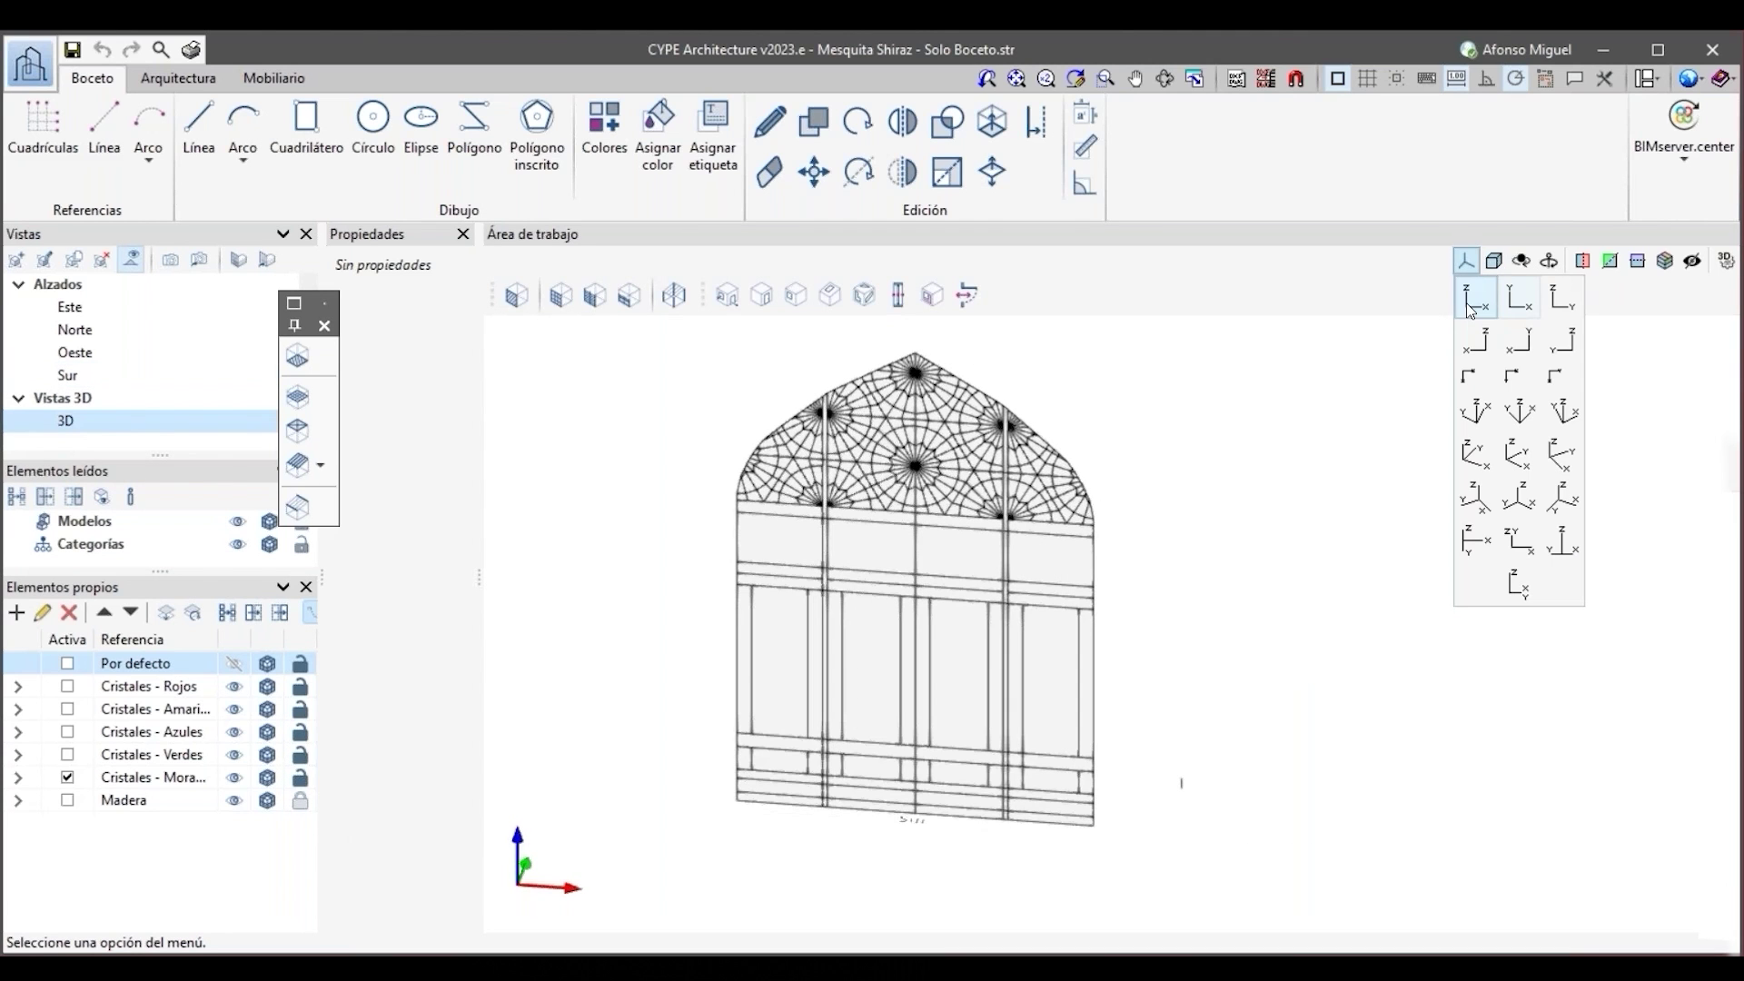
{"action": "left_click", "coordinate": [1469, 308]}
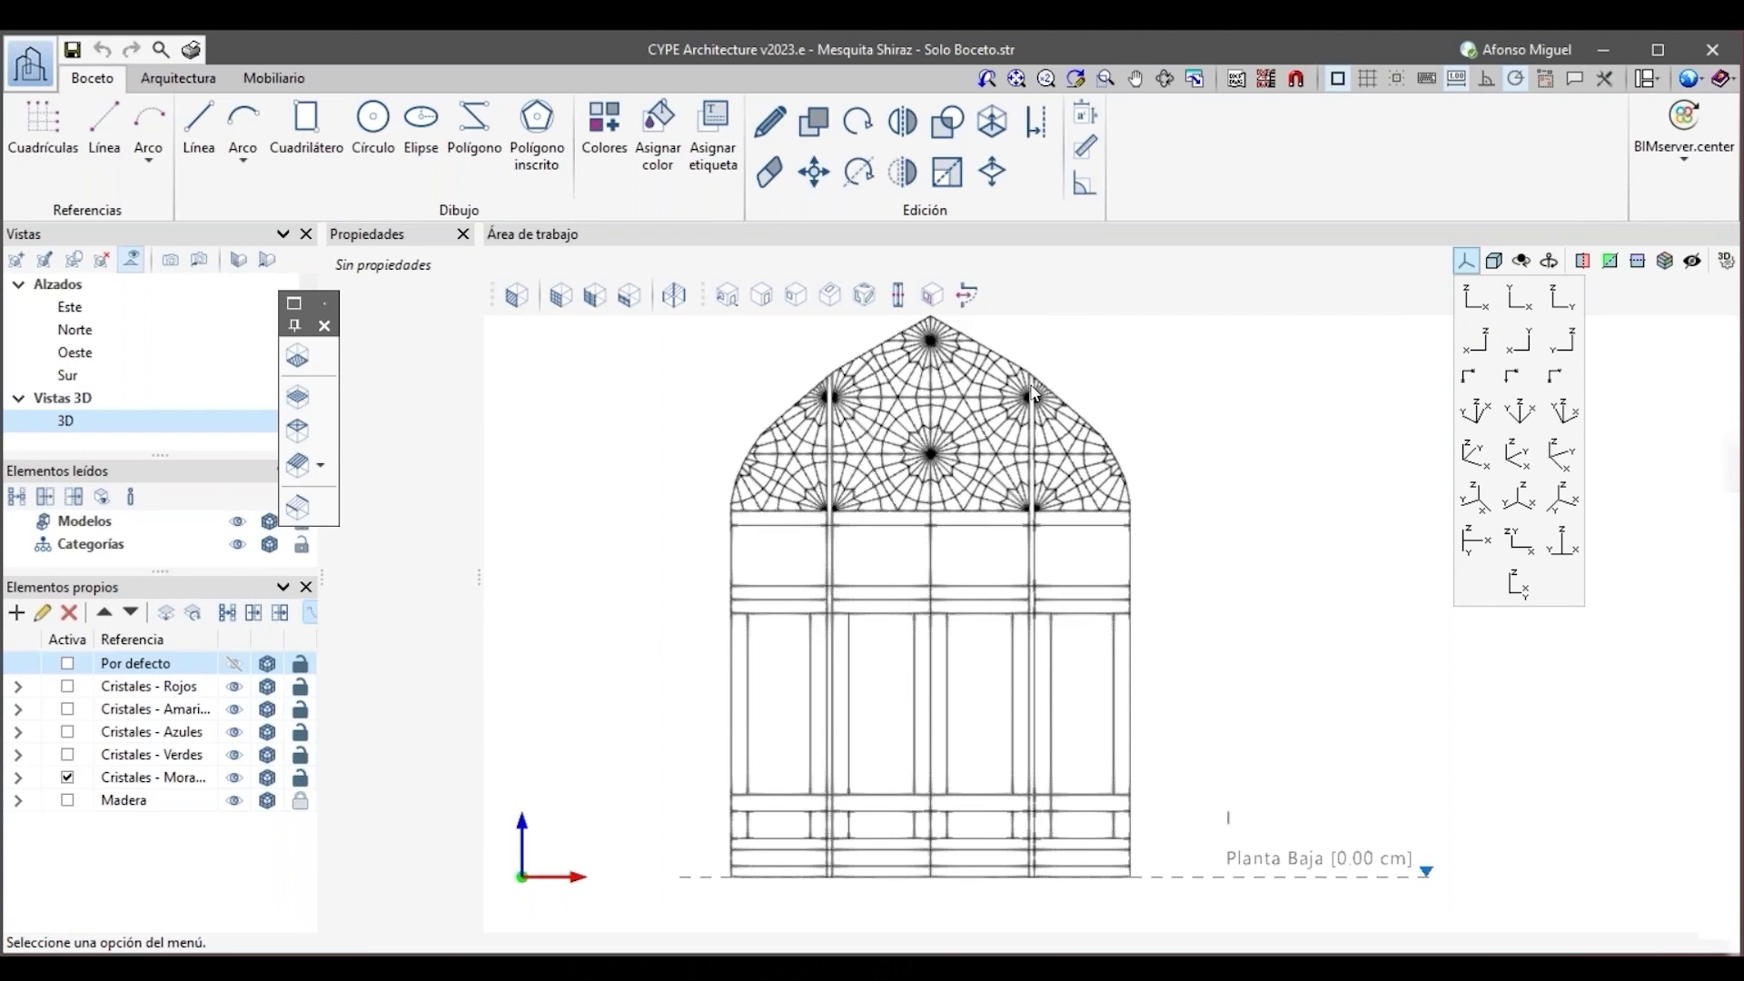
{"action": "middle_click_drag", "start_coordinate": [1033, 464], "coordinate": [979, 469]}
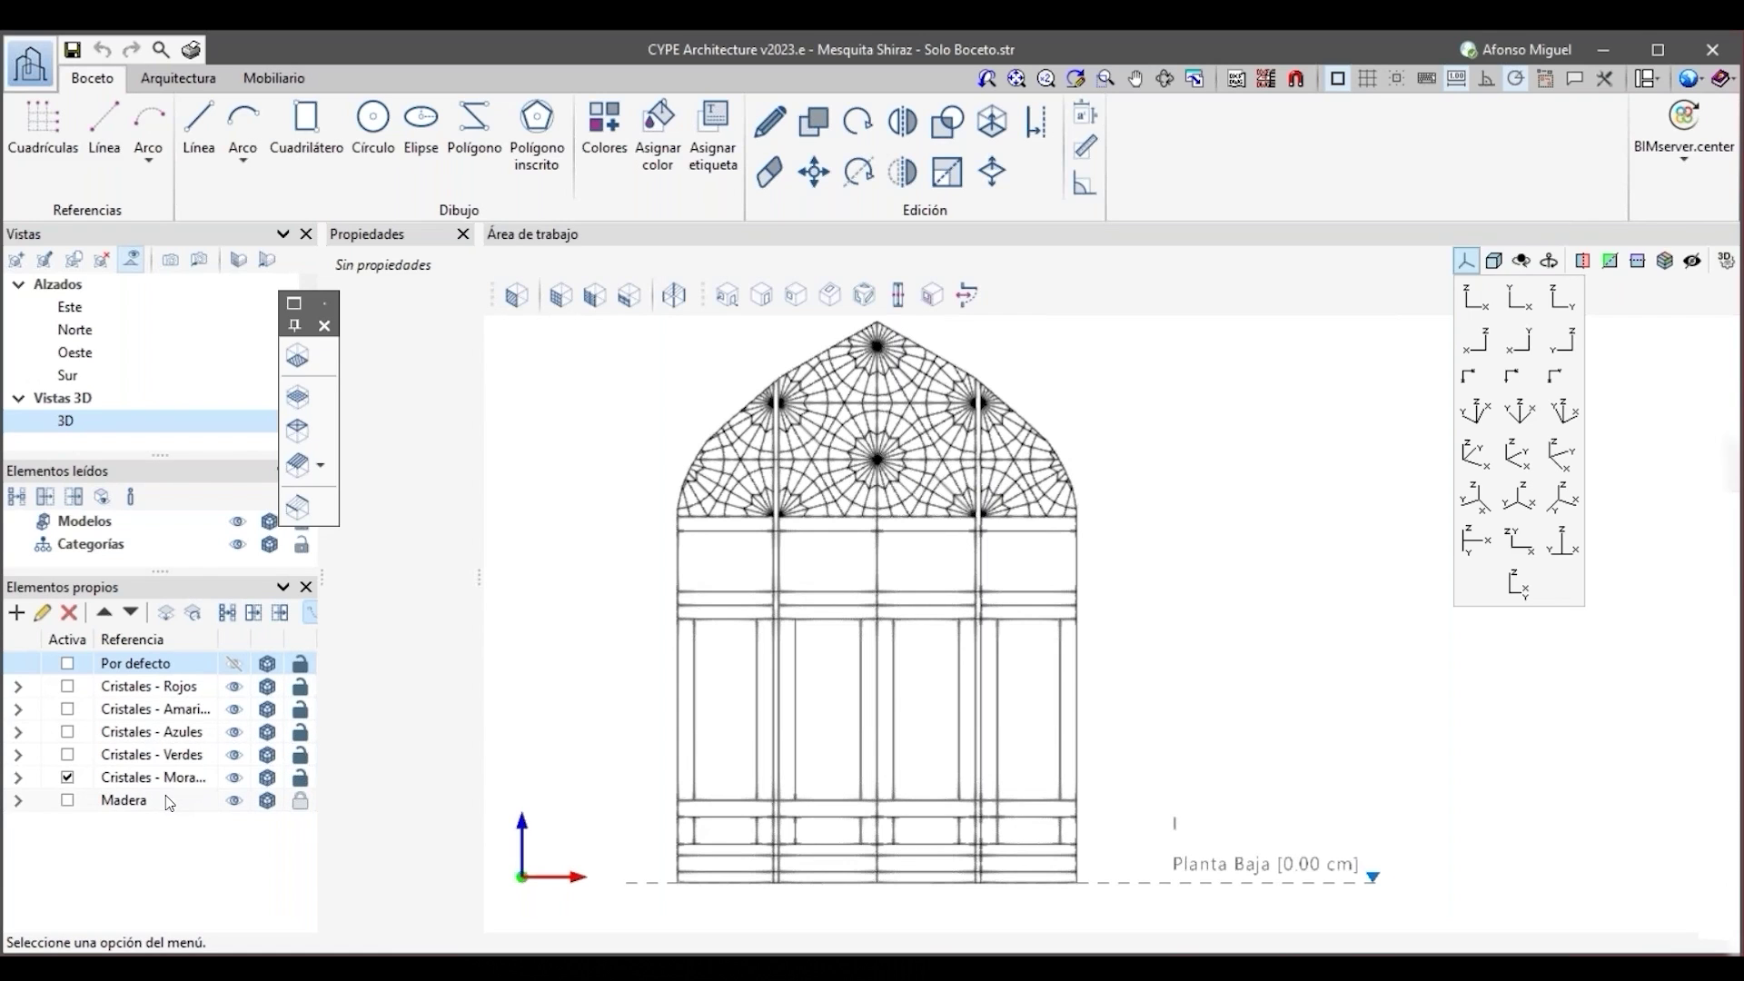
Make Madera the active group and hide the purple, green, blue, yellow and red glass groups.
{"action": "left_click", "coordinate": [68, 802]}
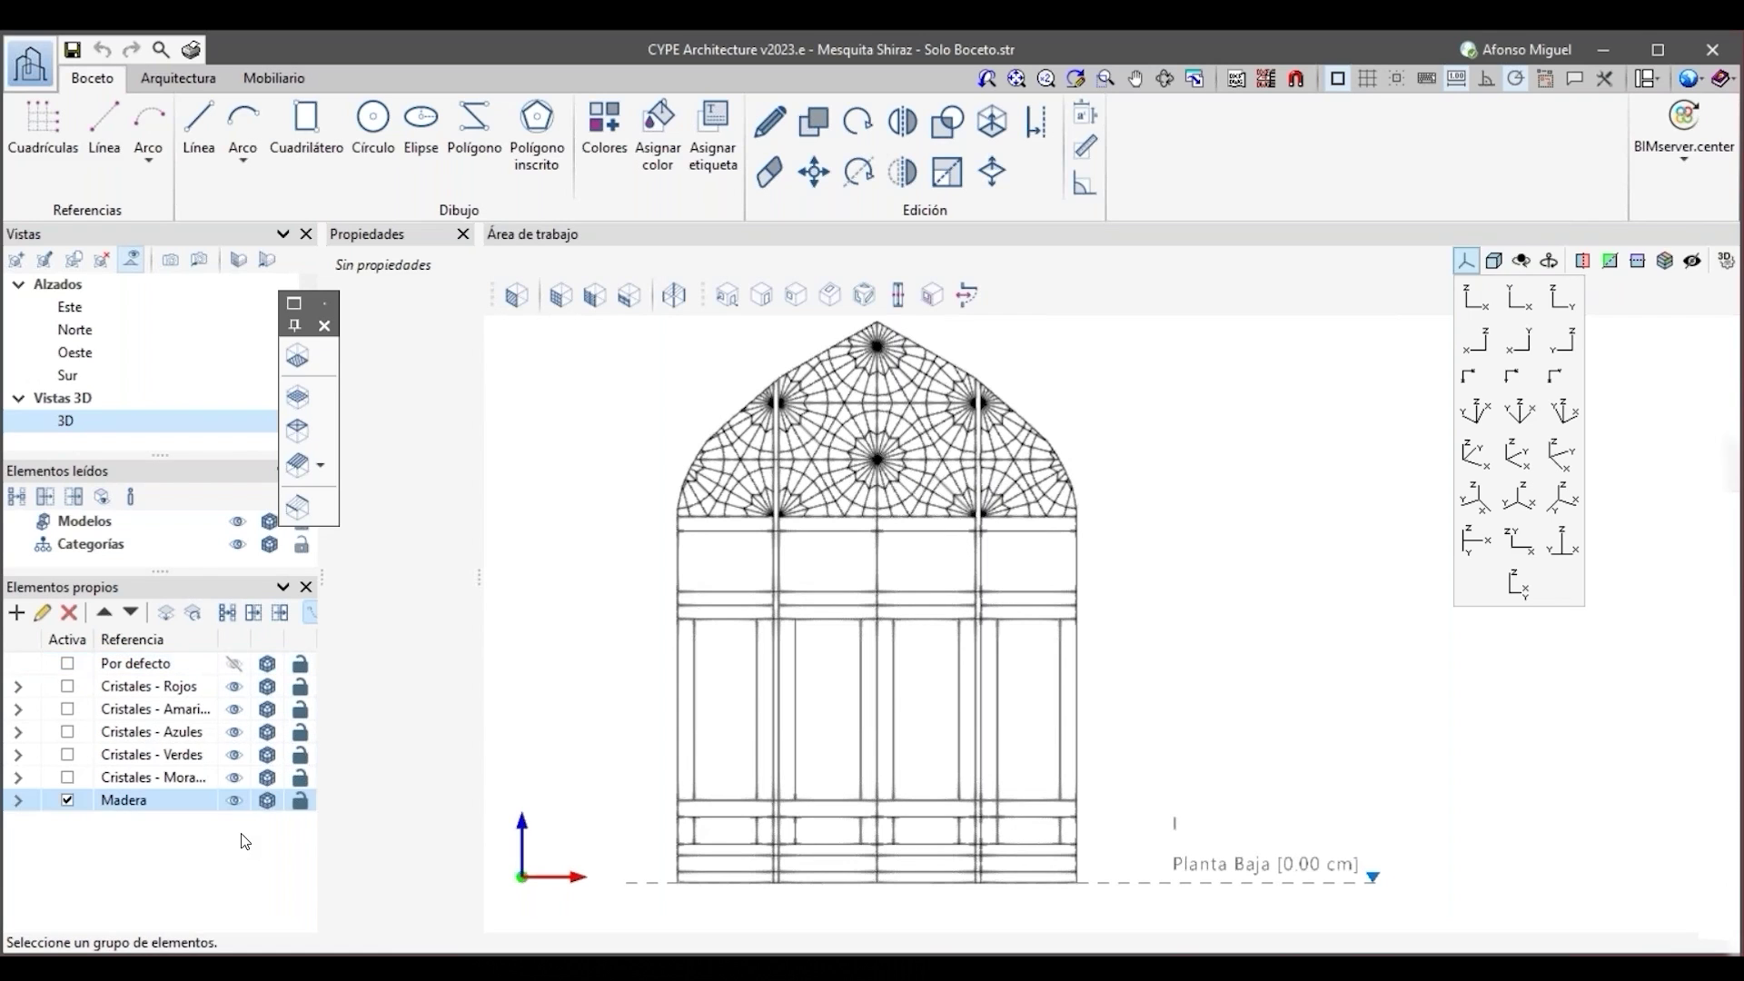
{"action": "left_click", "coordinate": [234, 777]}
{"action": "left_click", "coordinate": [234, 754]}
{"action": "left_click", "coordinate": [235, 732]}
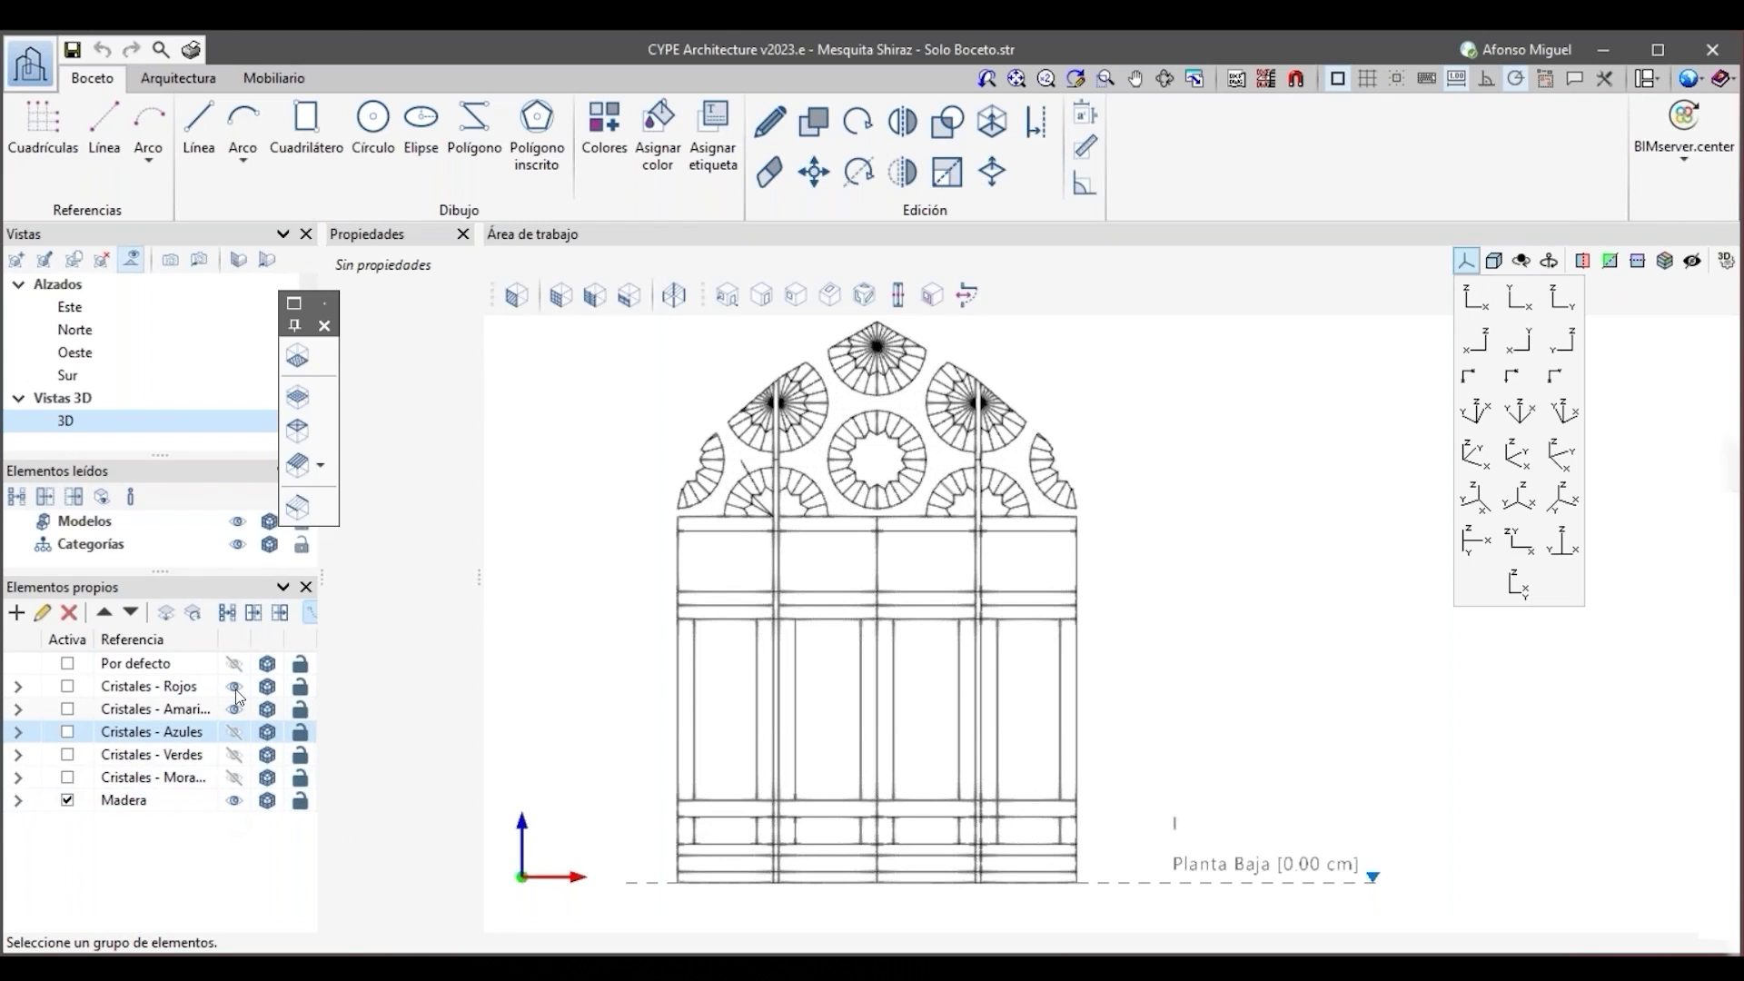
{"action": "left_click", "coordinate": [234, 708]}
{"action": "left_click", "coordinate": [234, 686]}
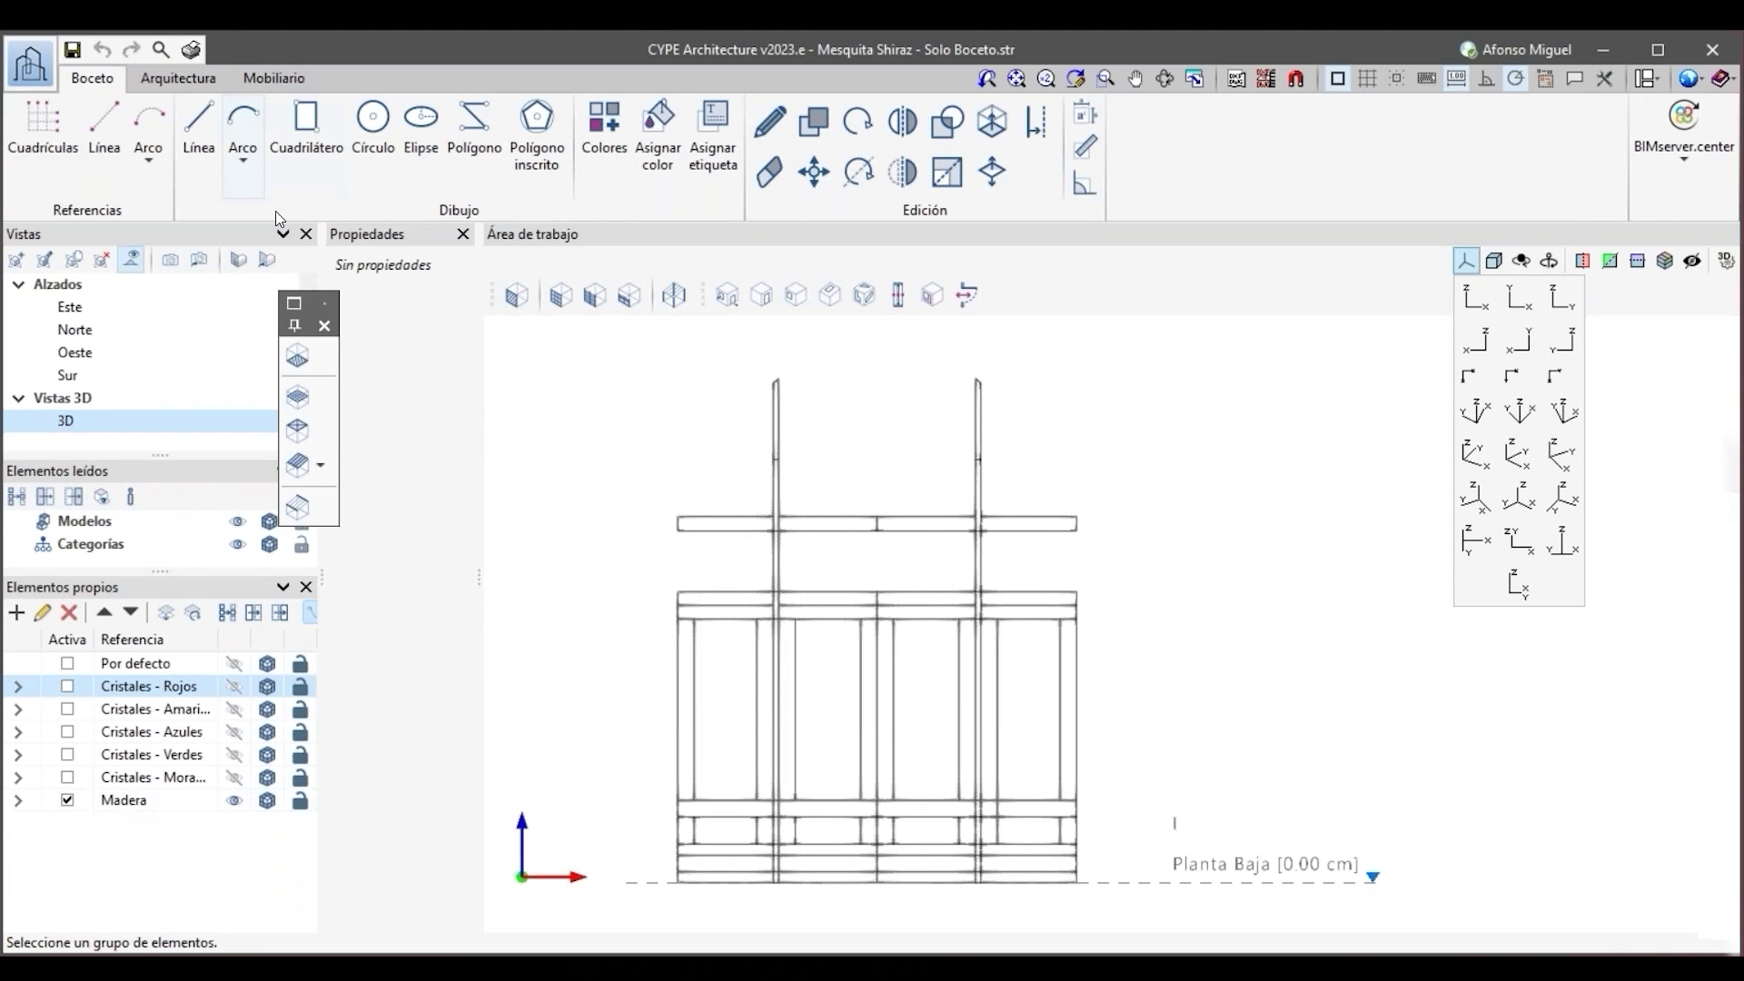
{"action": "scroll", "coordinate": [241, 188], "scroll_direction": "down", "scroll_amount": 1}
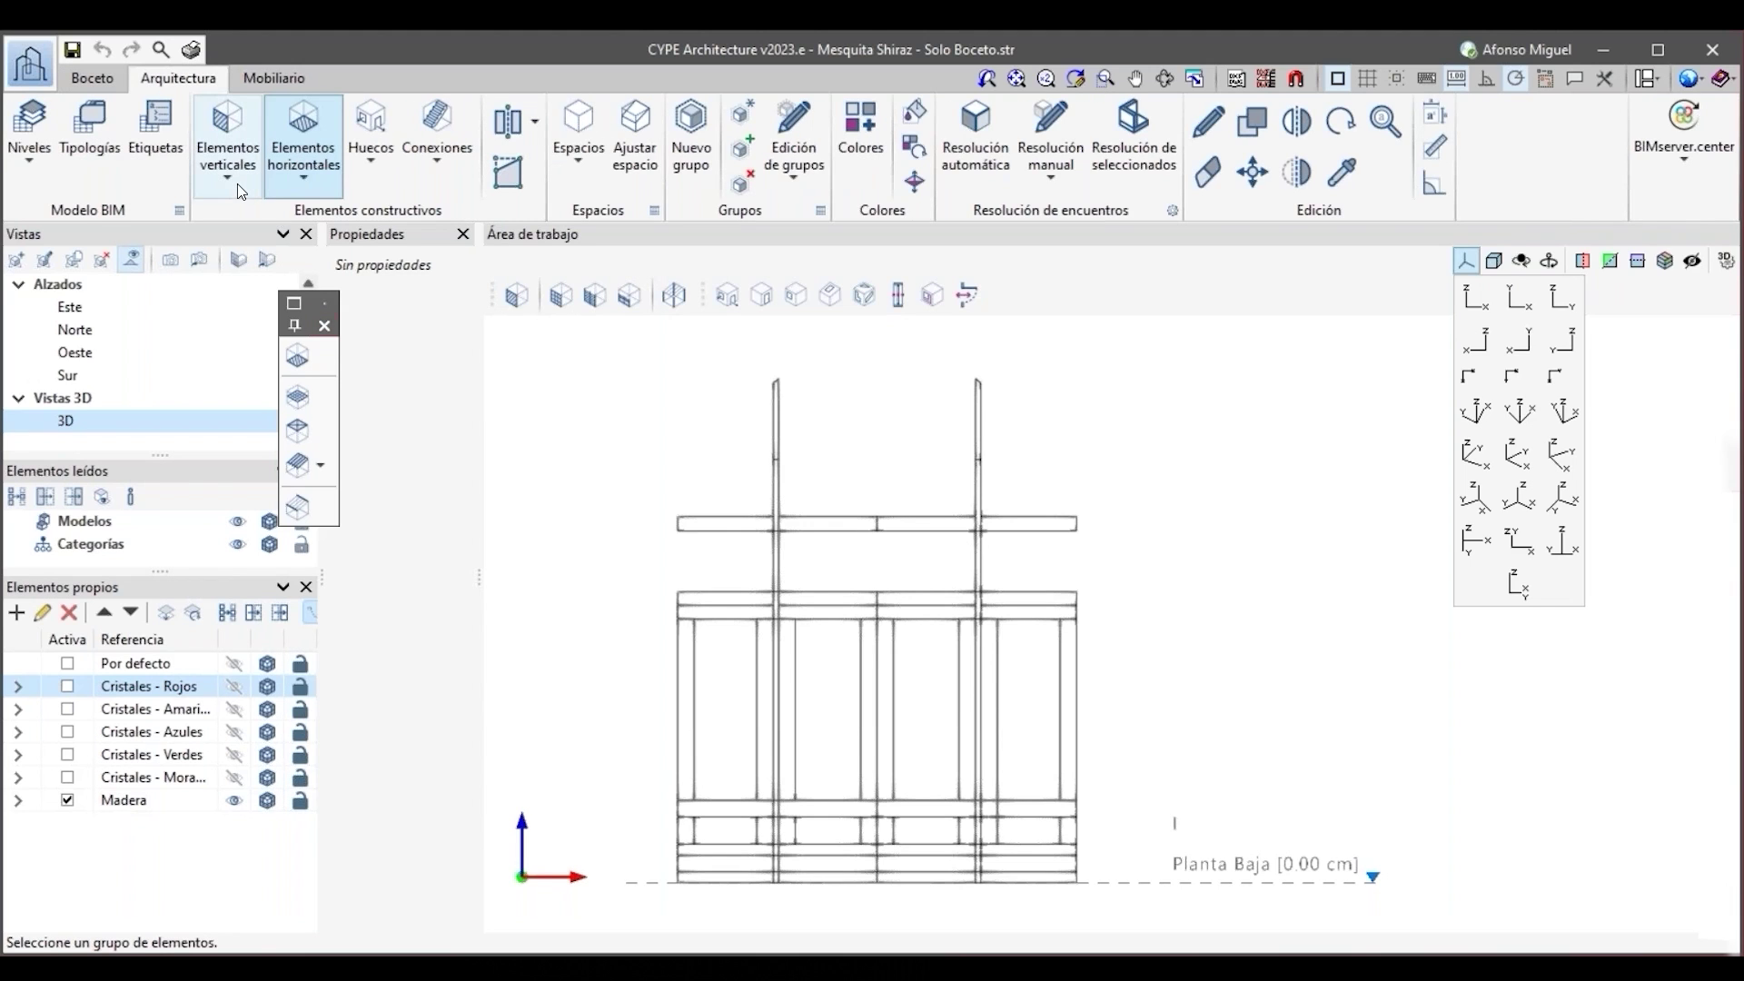
Create a Muro by surface with the Madera typology to build the wooden window frame.
{"action": "left_click", "coordinate": [239, 183]}
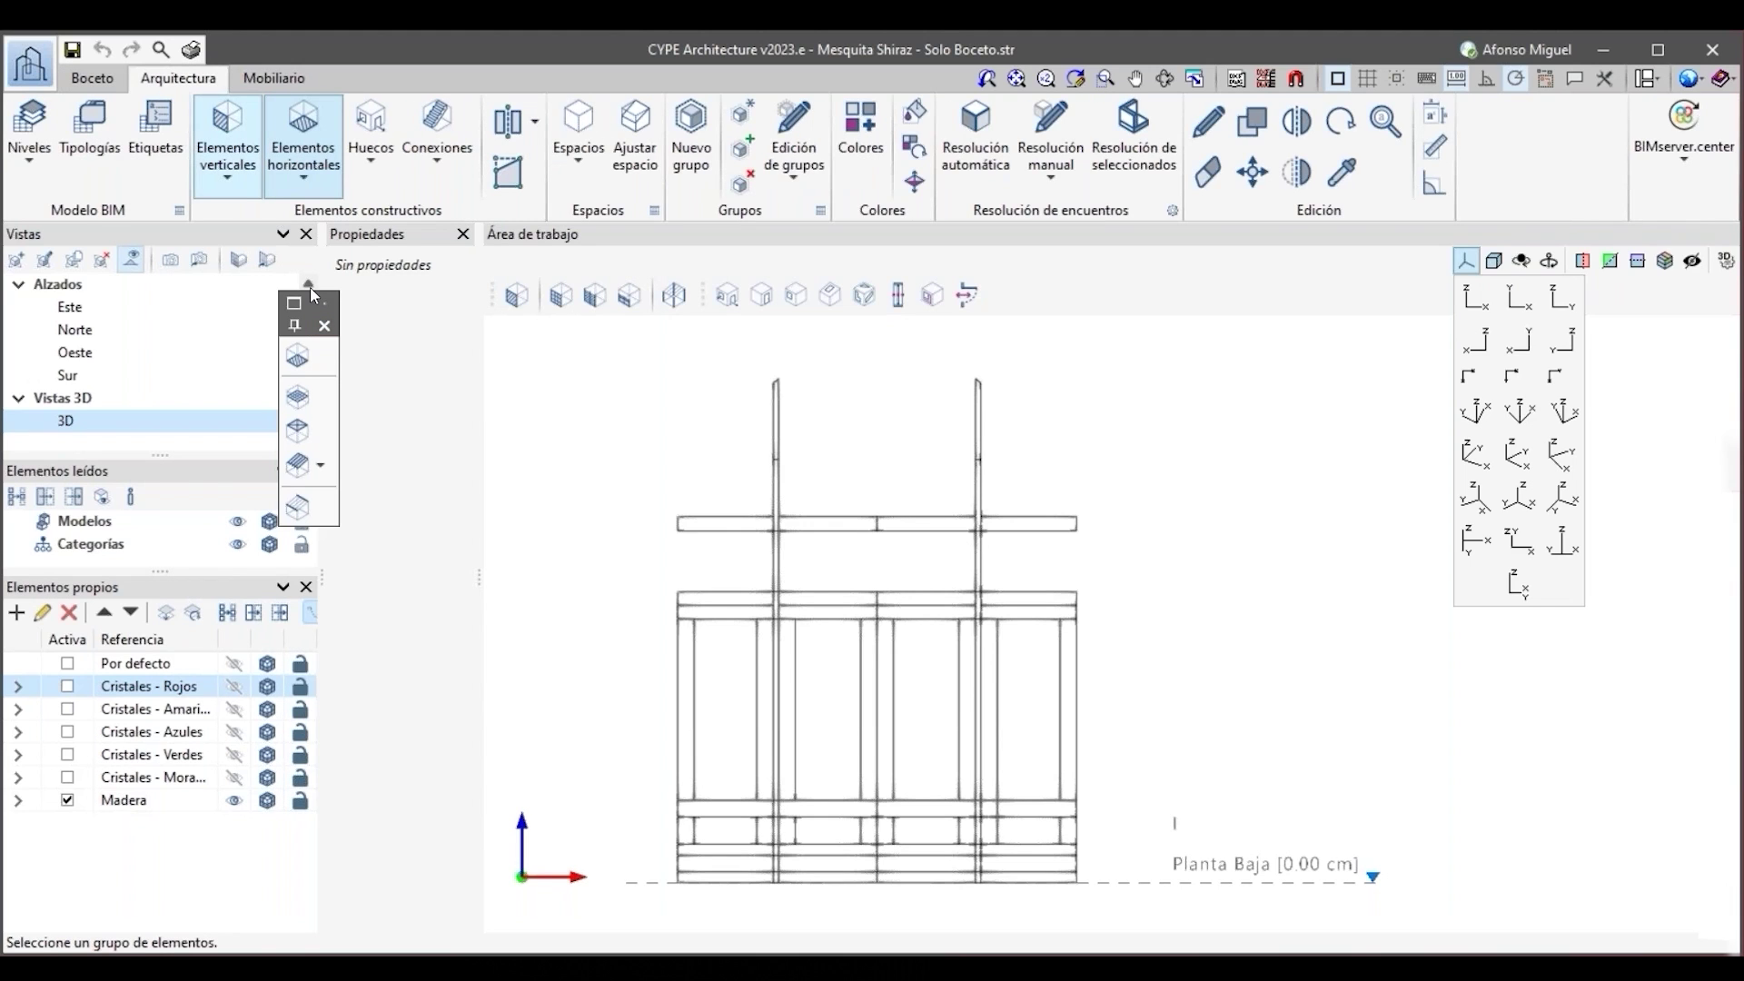
{"action": "left_click", "coordinate": [238, 195]}
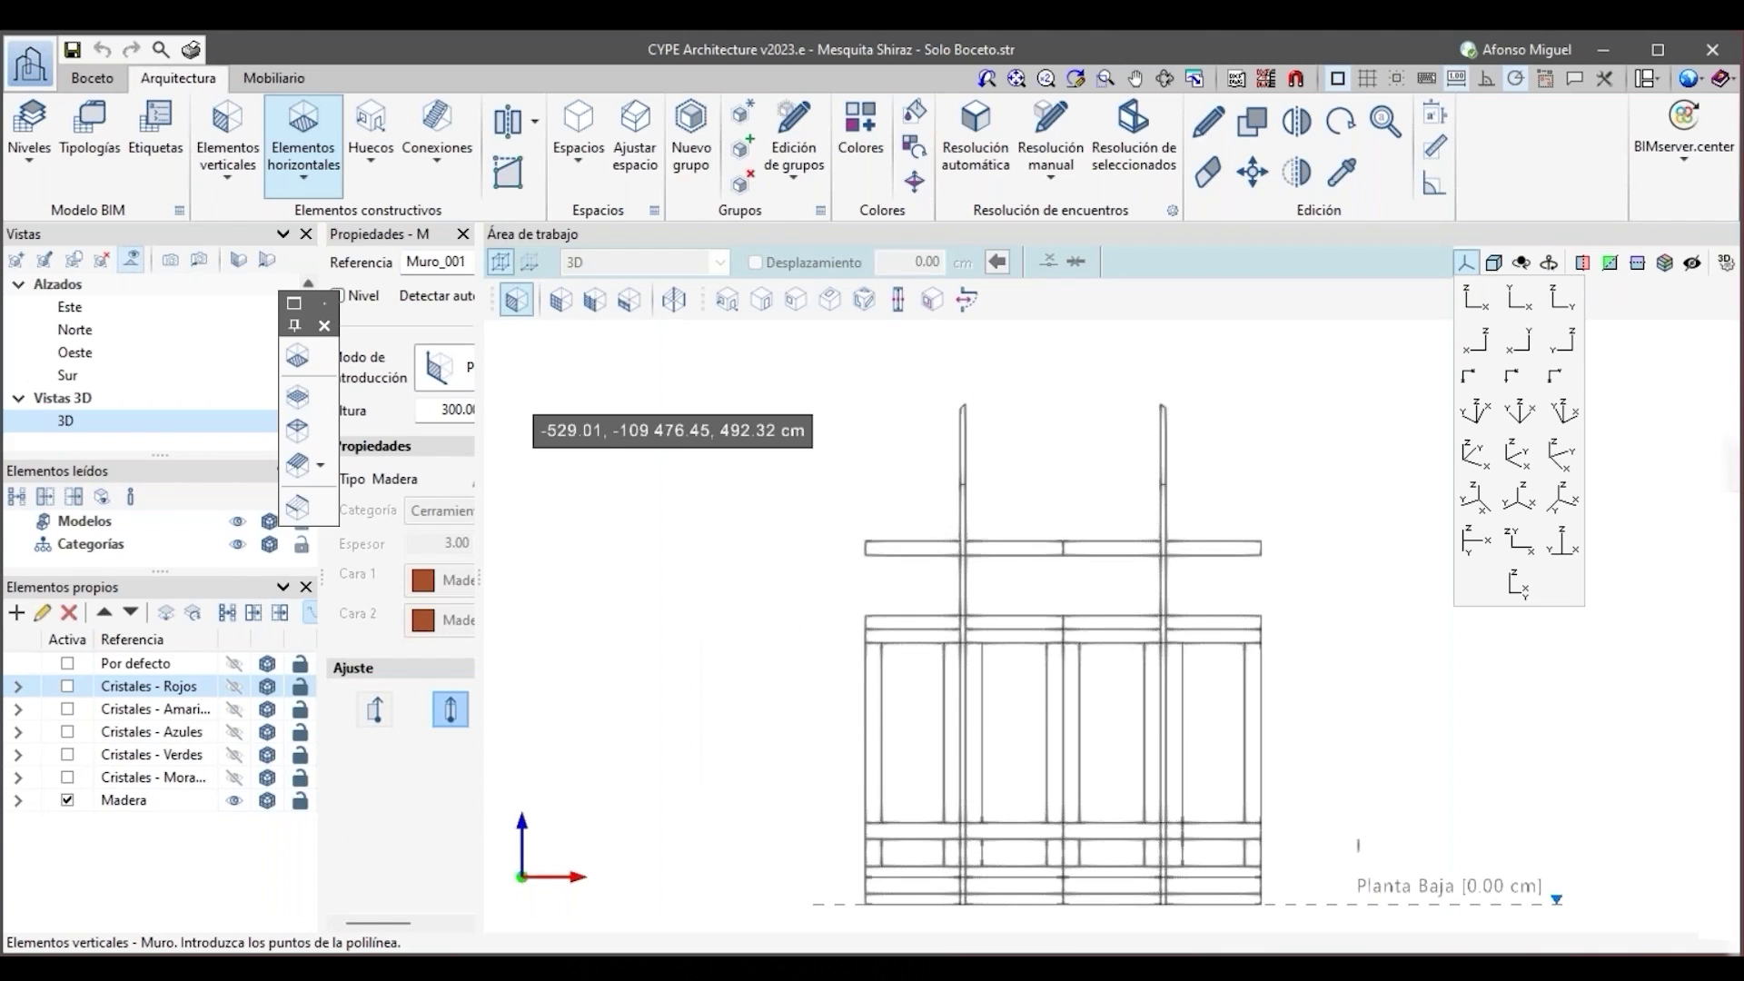
{"action": "left_click_drag", "start_coordinate": [480, 431], "coordinate": [716, 430]}
{"action": "left_click", "coordinate": [700, 371]}
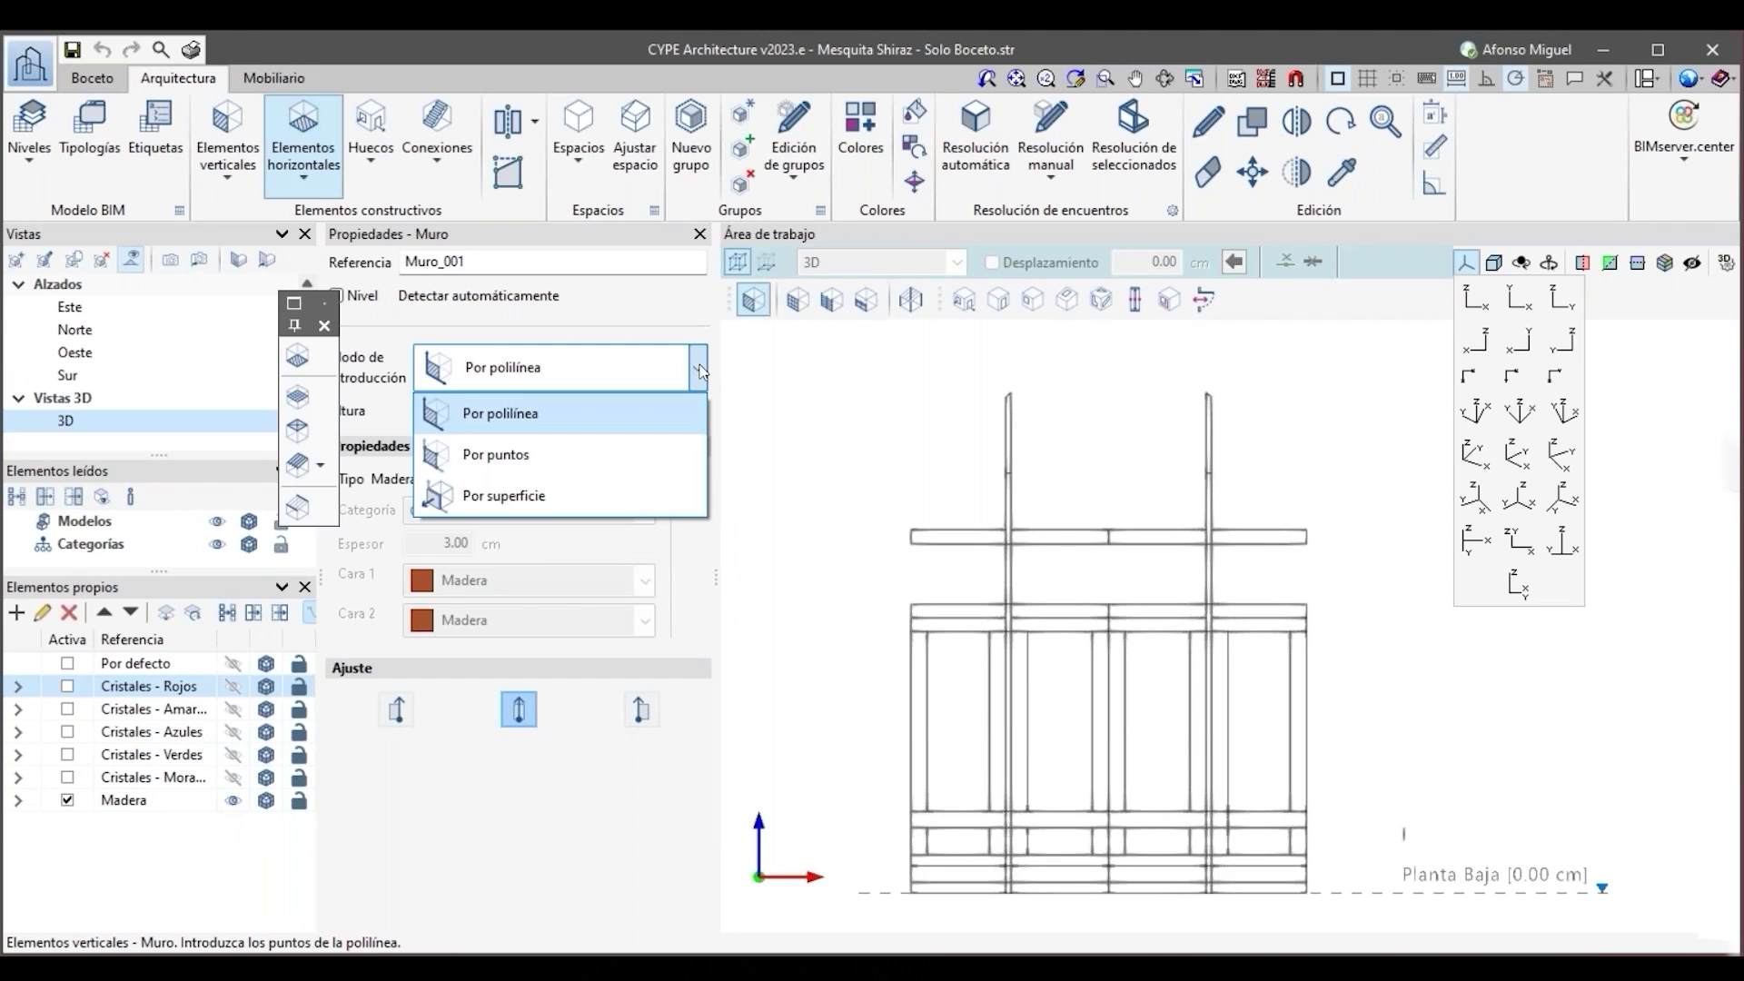
{"action": "left_click", "coordinate": [576, 494]}
{"action": "left_click", "coordinate": [688, 472]}
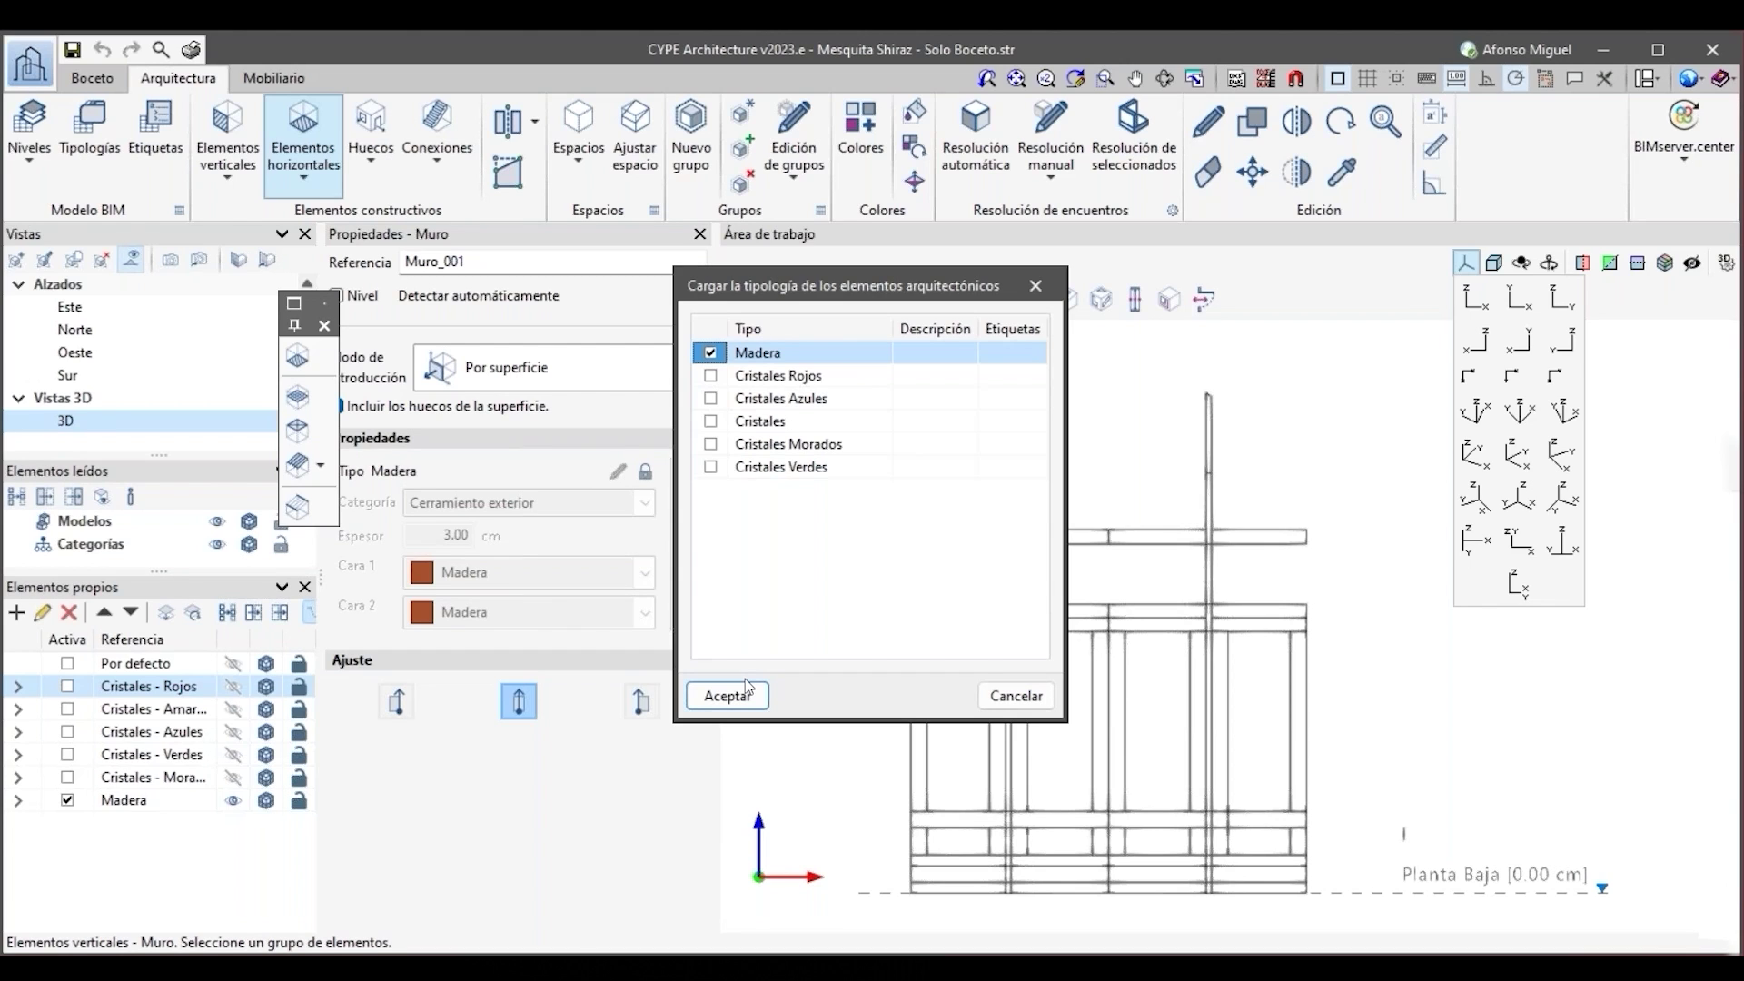
{"action": "key", "text": "Return"}
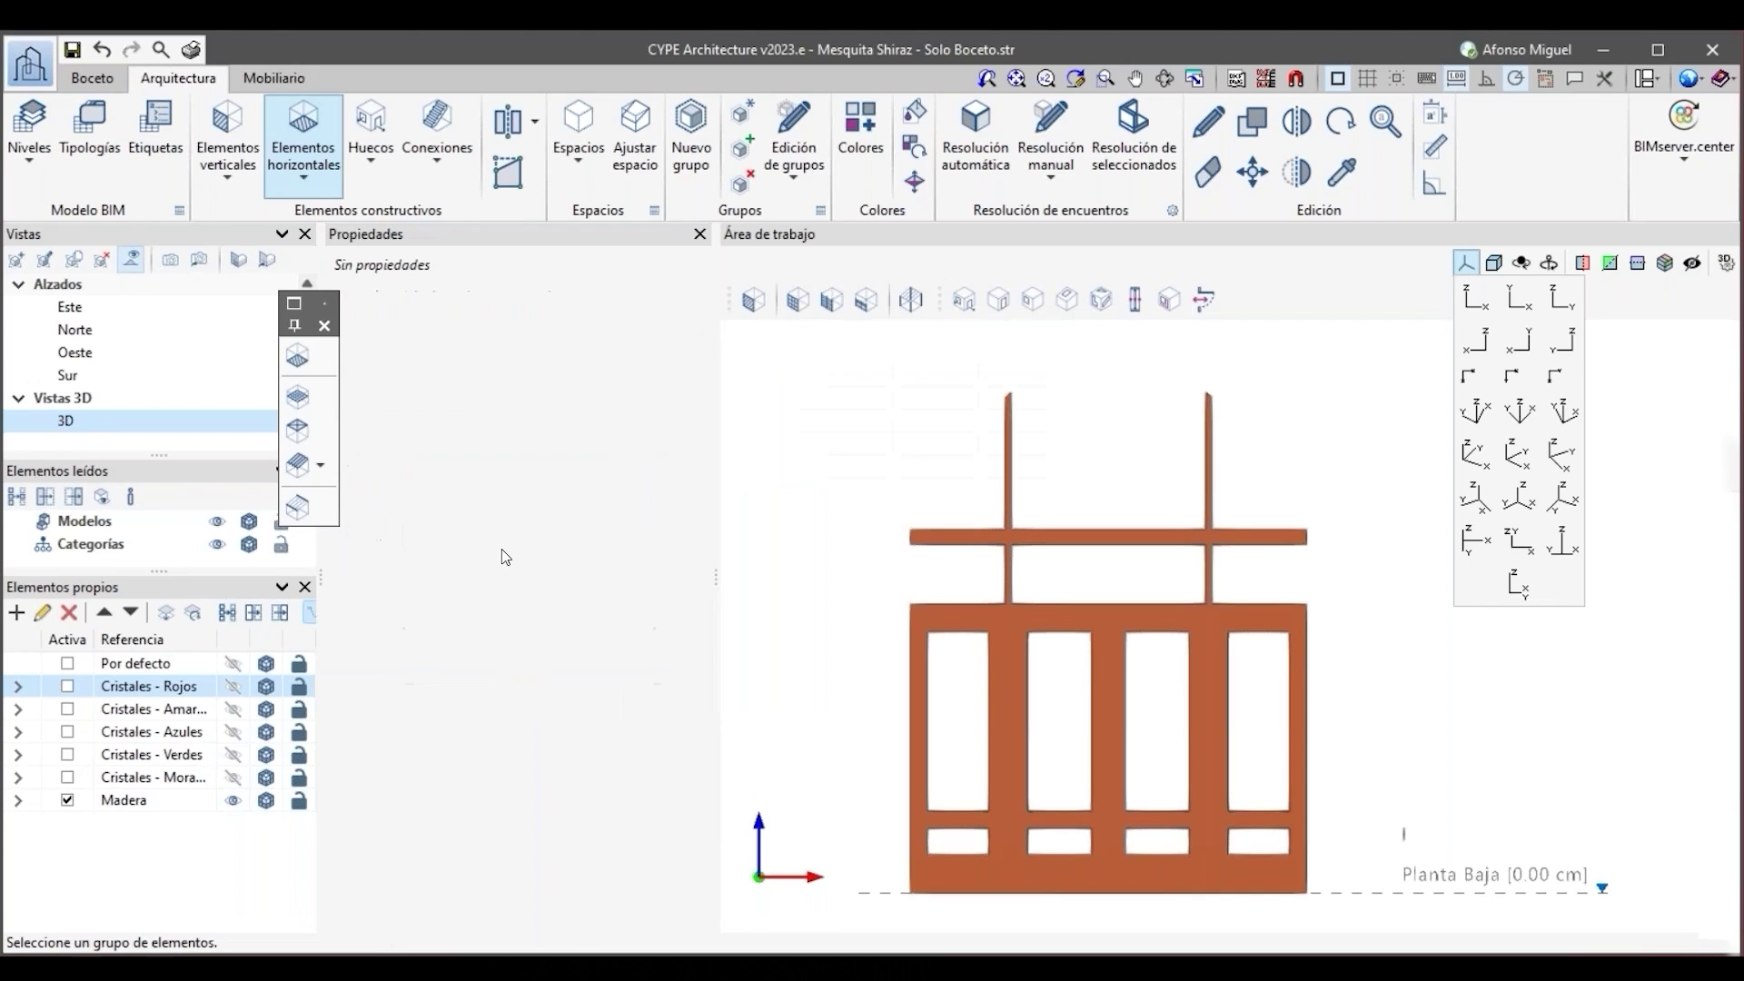
Activate Cristales - Morados, hide Madera, and pick Cristales Morados as the wall typology.
{"action": "left_click", "coordinate": [68, 778]}
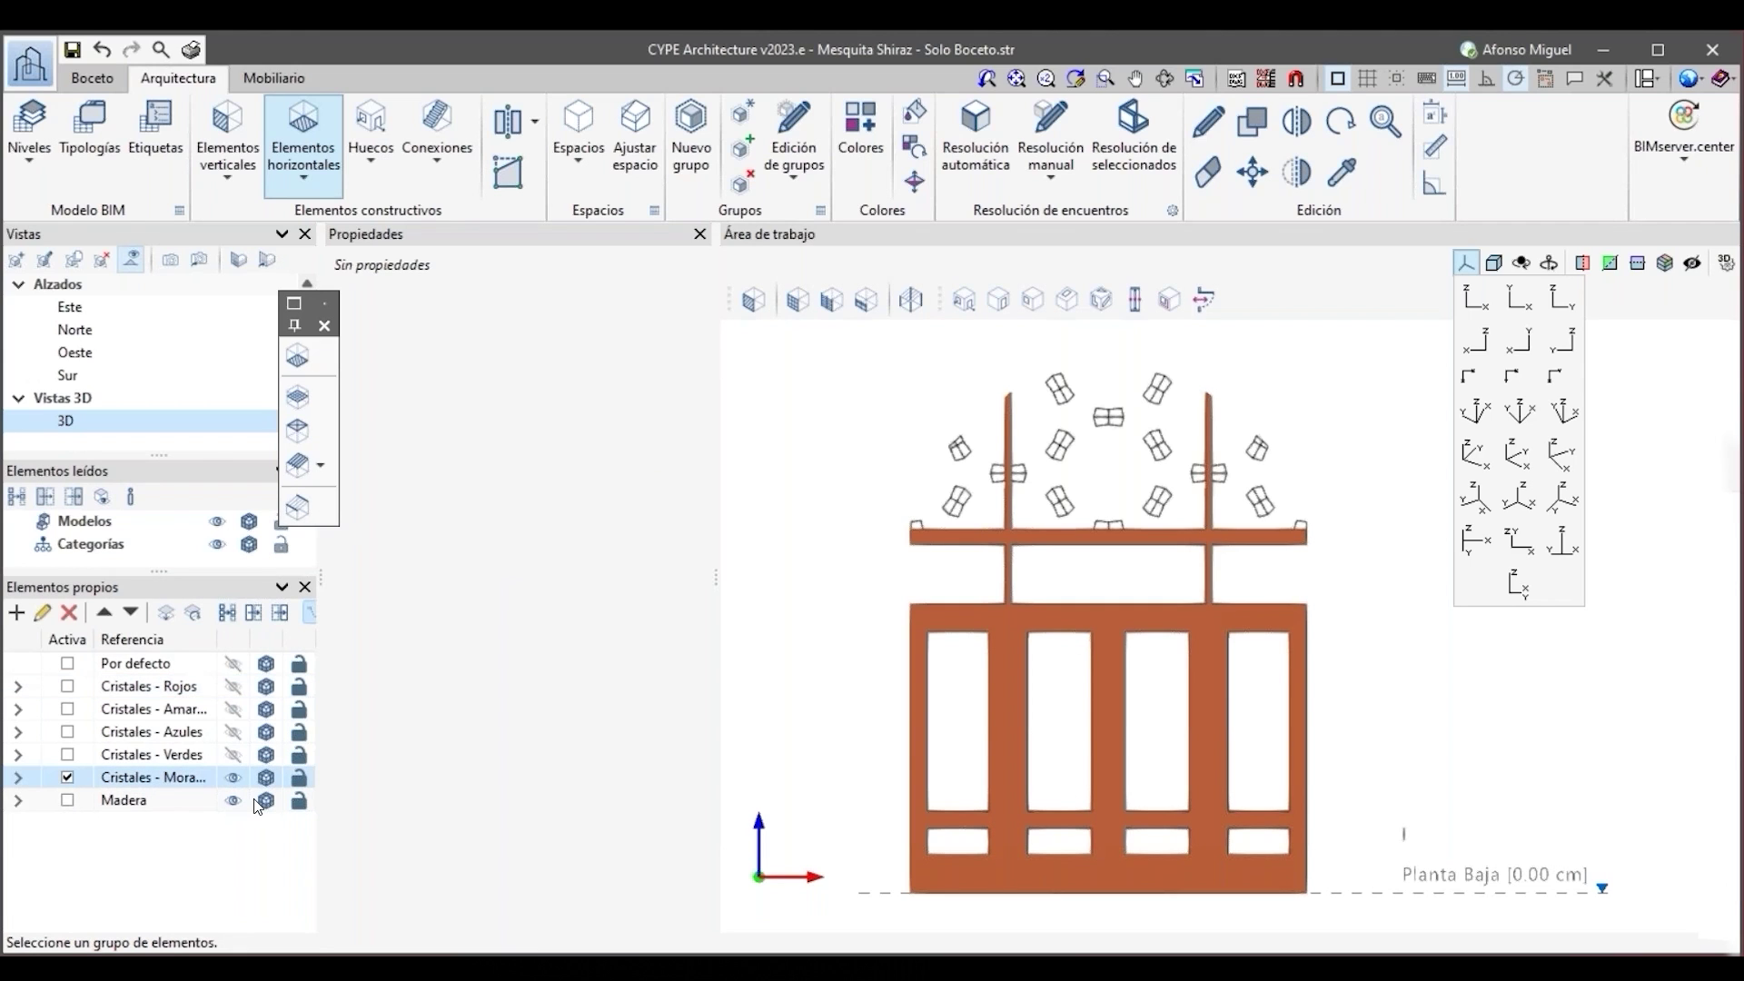
{"action": "left_click", "coordinate": [234, 800]}
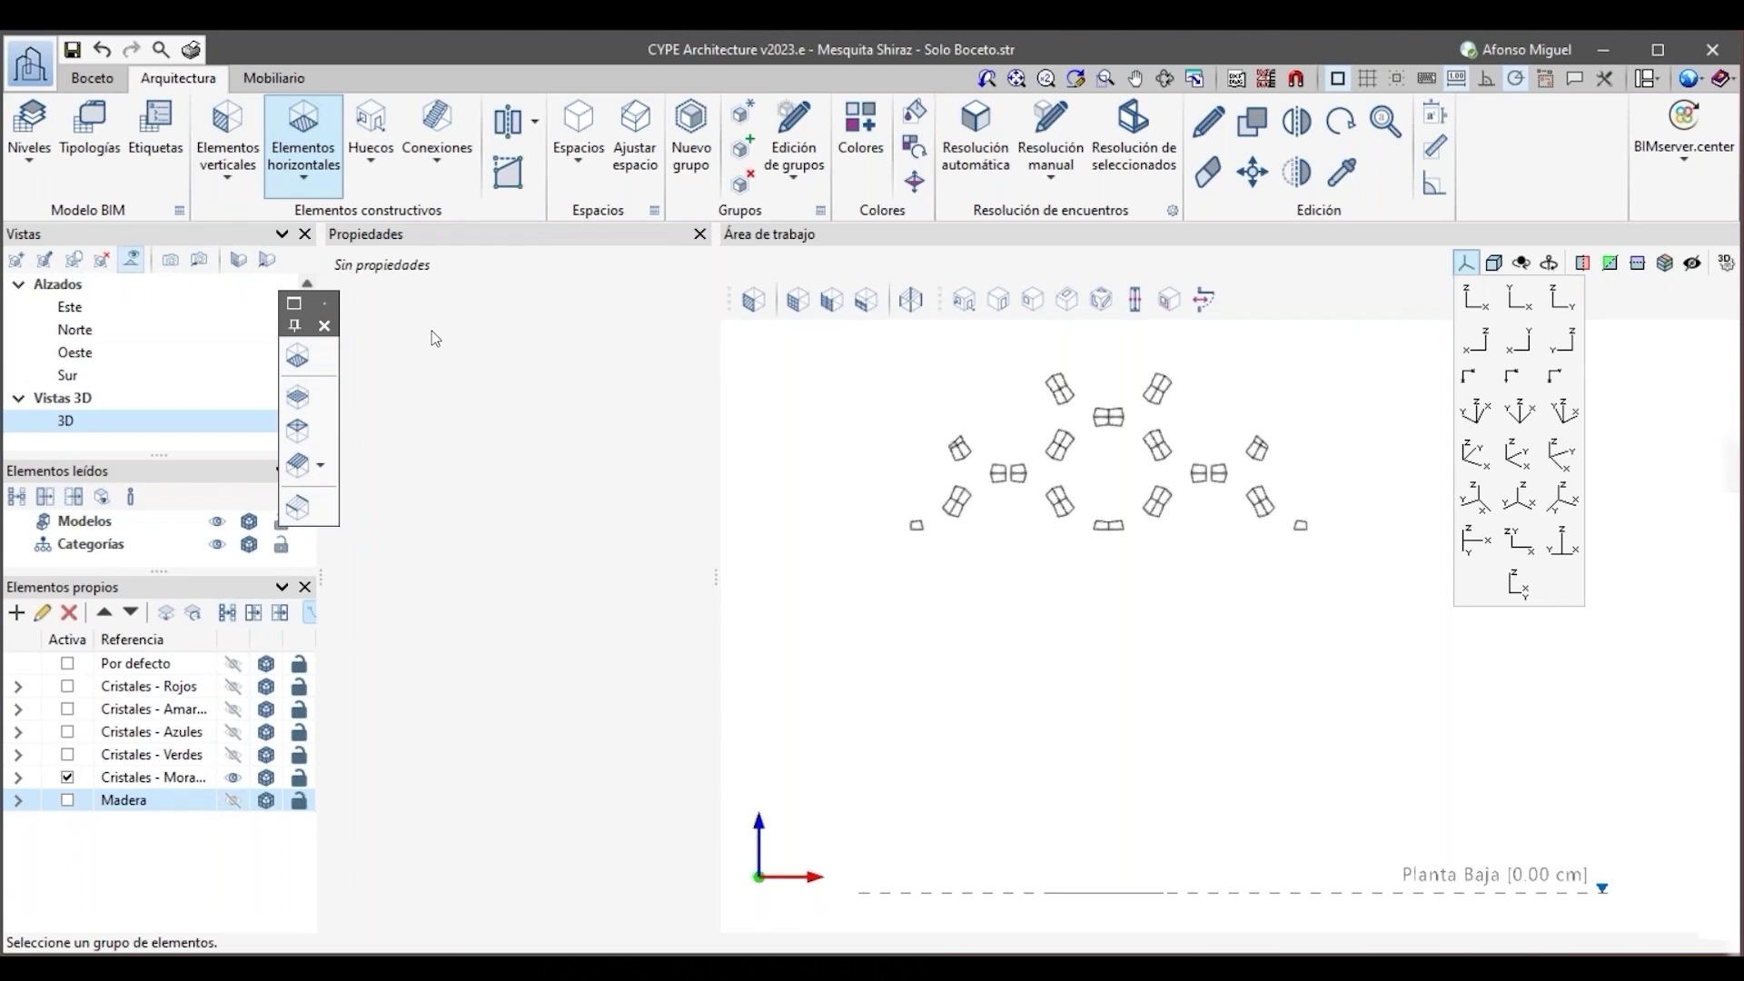
{"action": "left_click", "coordinate": [301, 514]}
{"action": "left_click", "coordinate": [215, 171]}
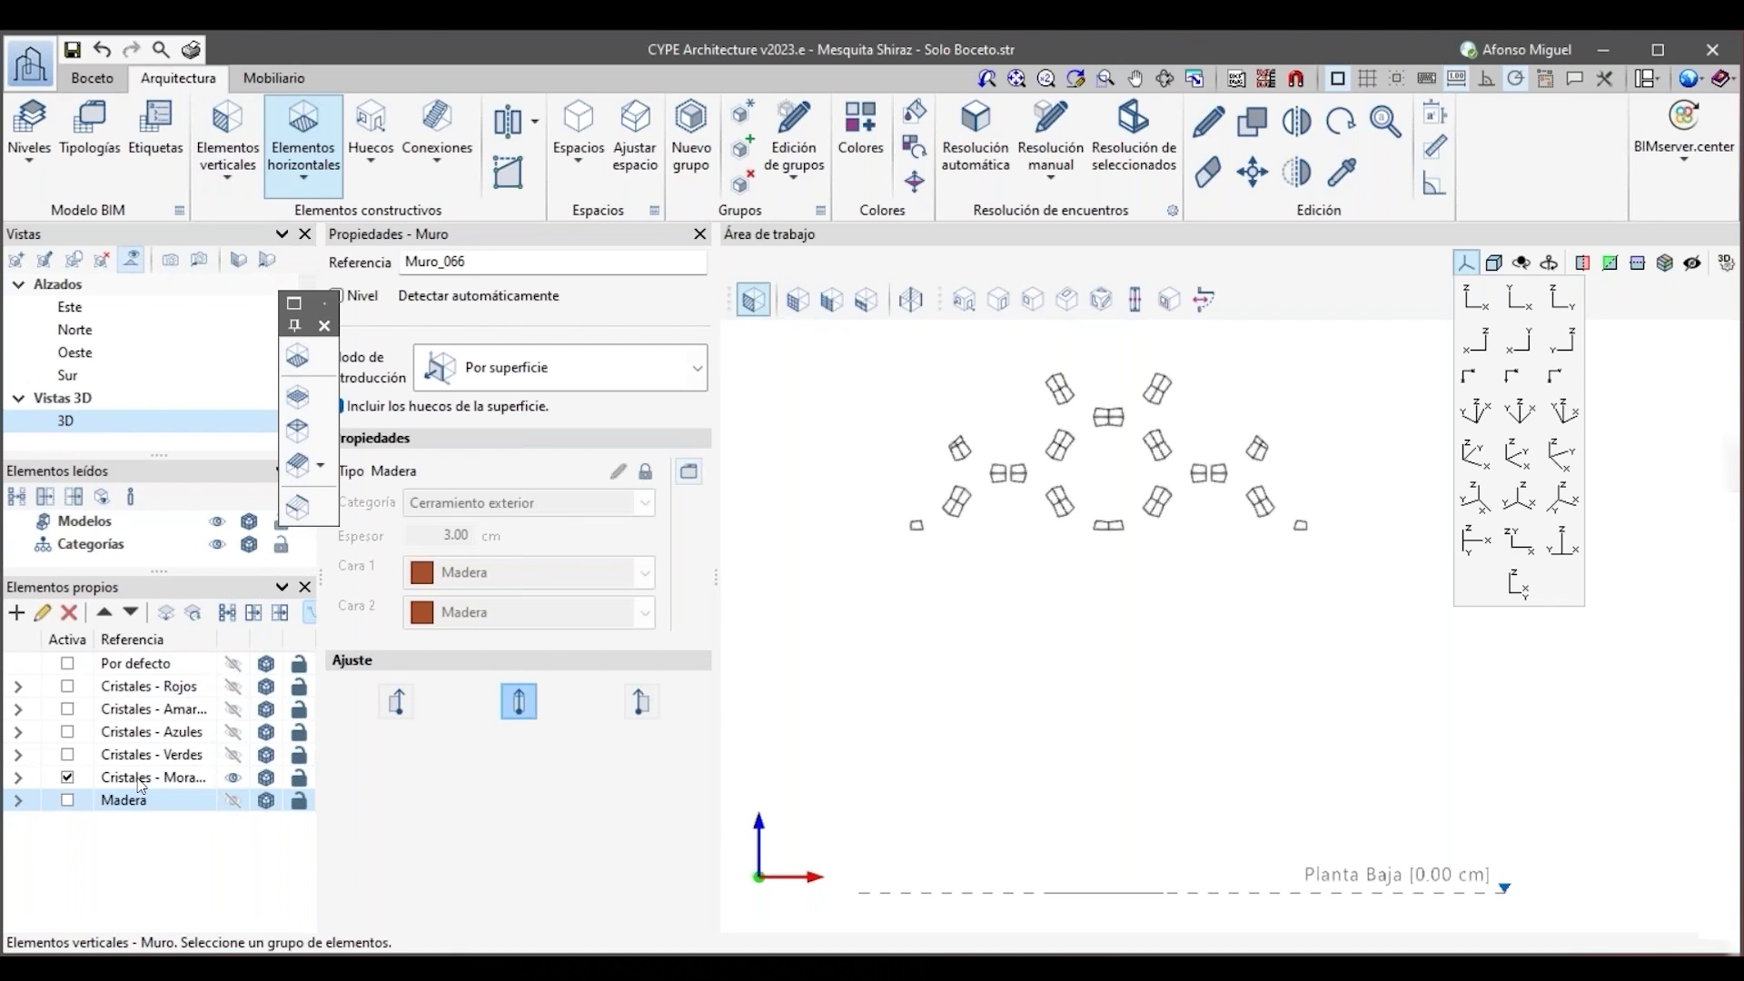
{"action": "left_click", "coordinate": [688, 471]}
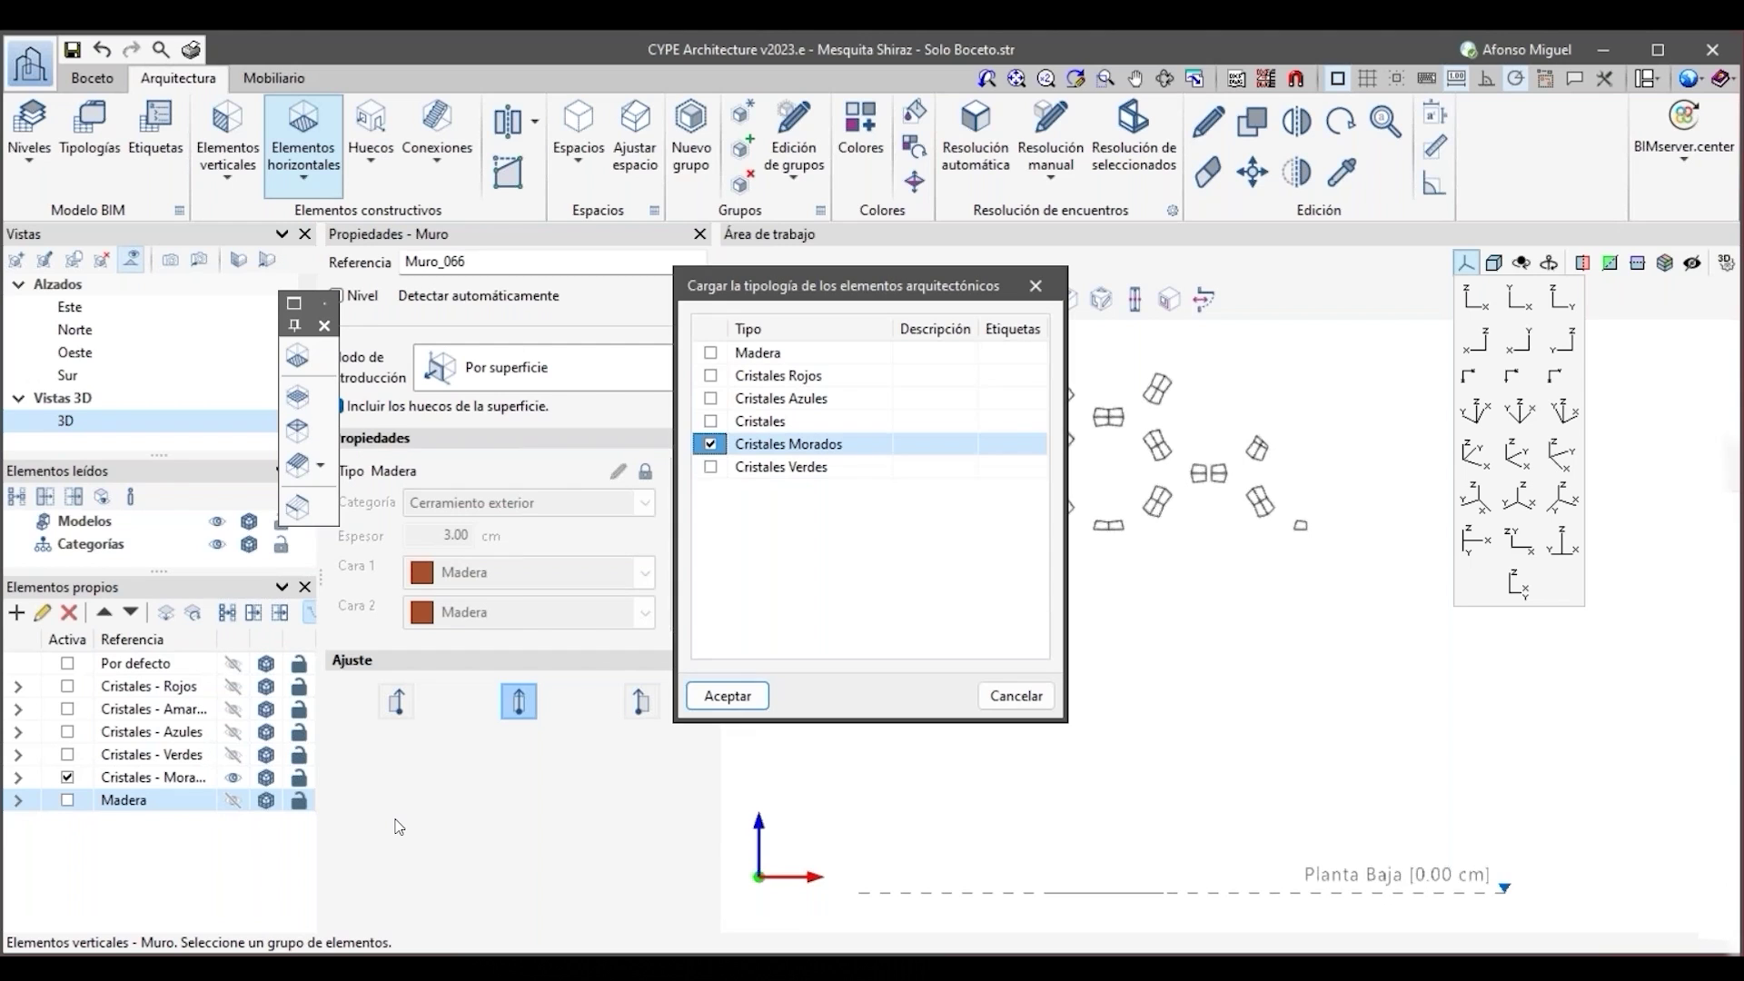
Create the Cristales Morados panels, then activate Cristales - Verdes with purple hidden.
{"action": "key", "text": "Return"}
{"action": "left_click", "coordinate": [67, 755]}
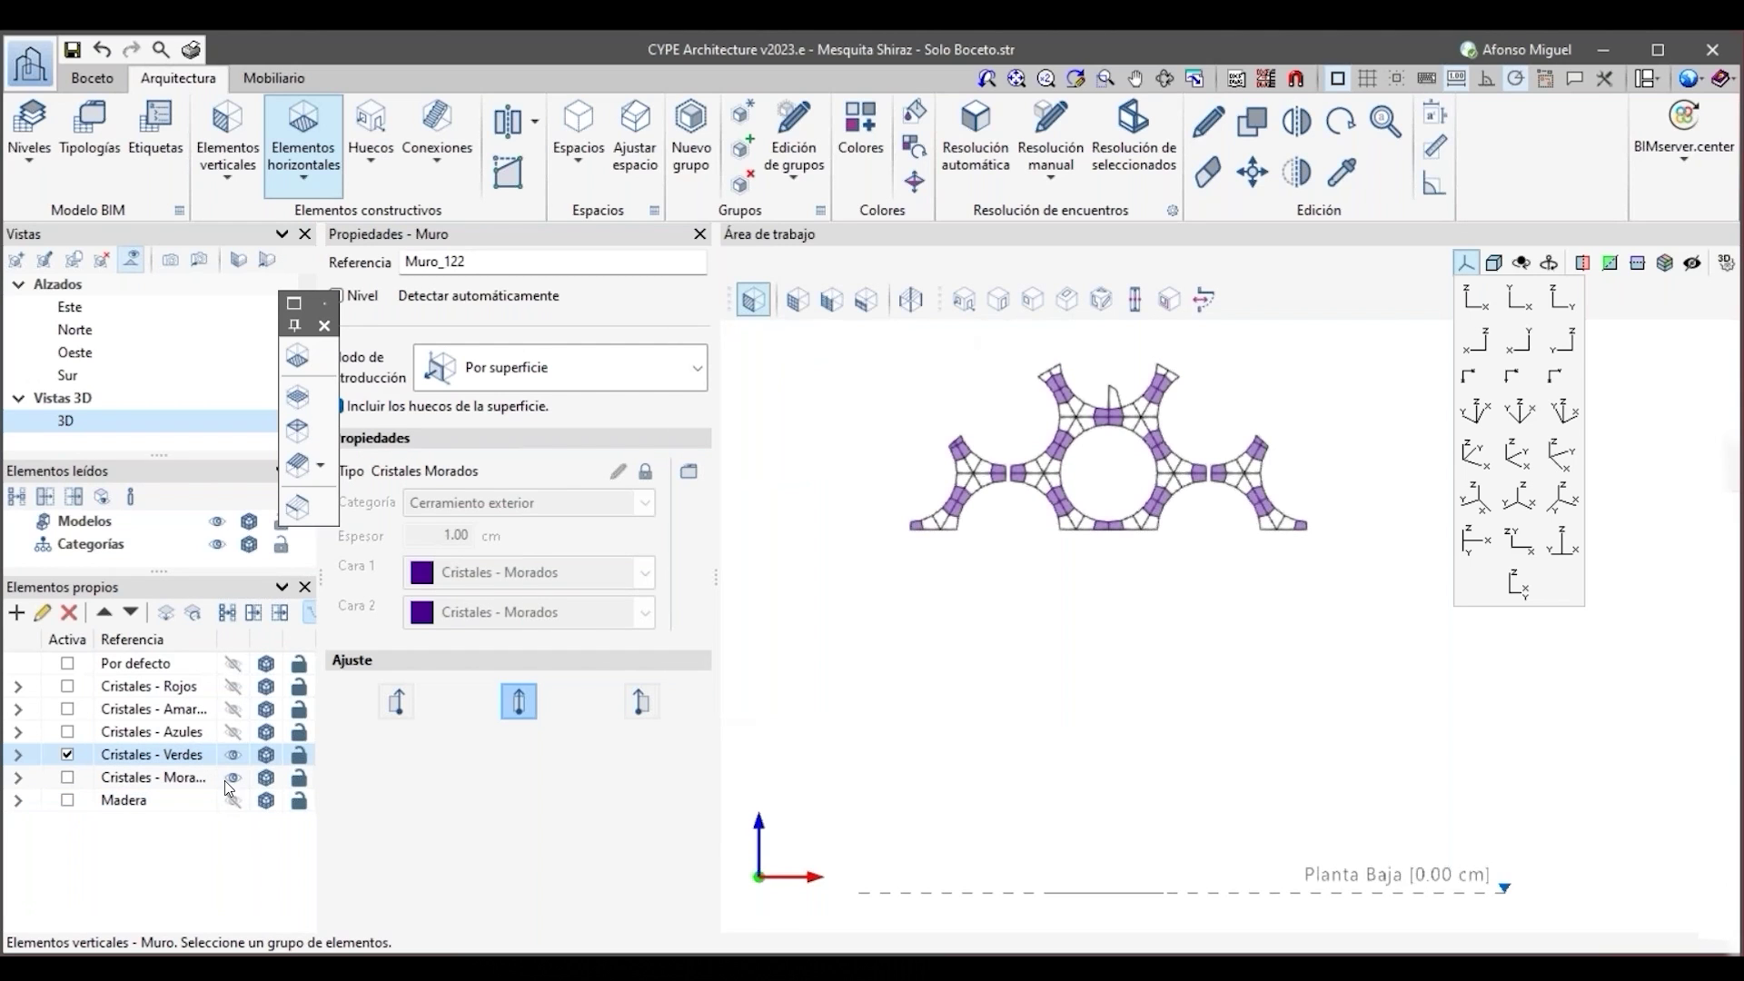
{"action": "left_click", "coordinate": [227, 779]}
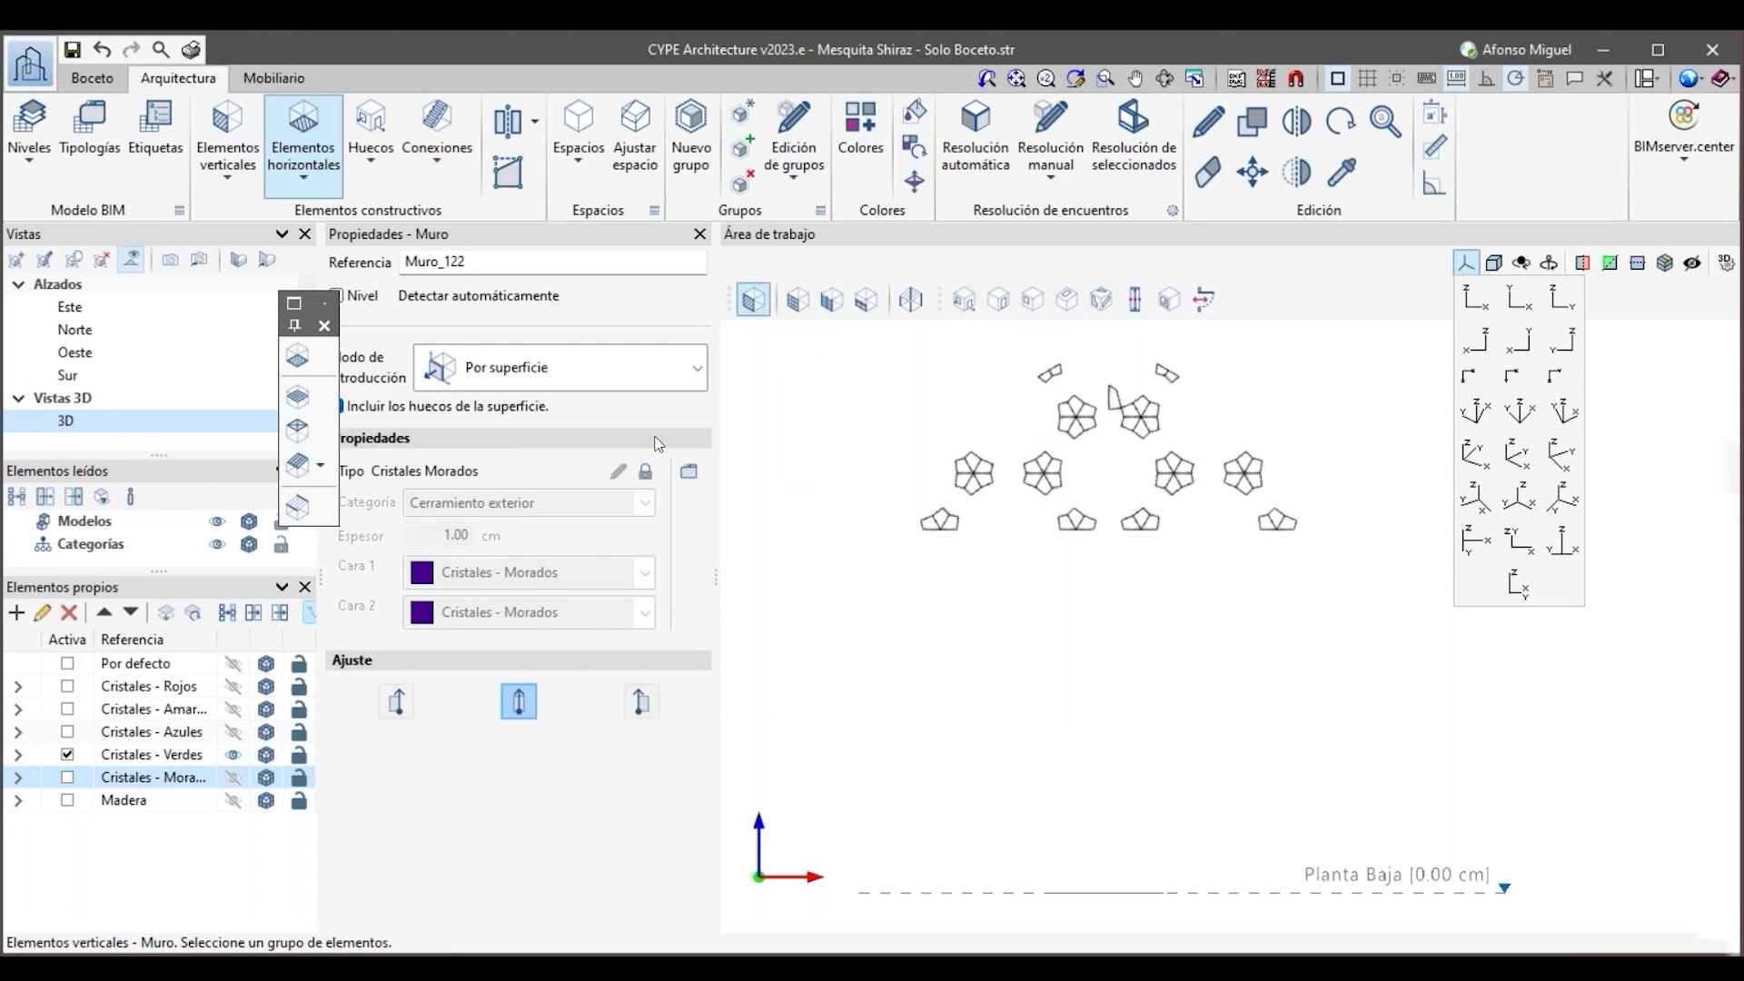
{"action": "left_click", "coordinate": [687, 473]}
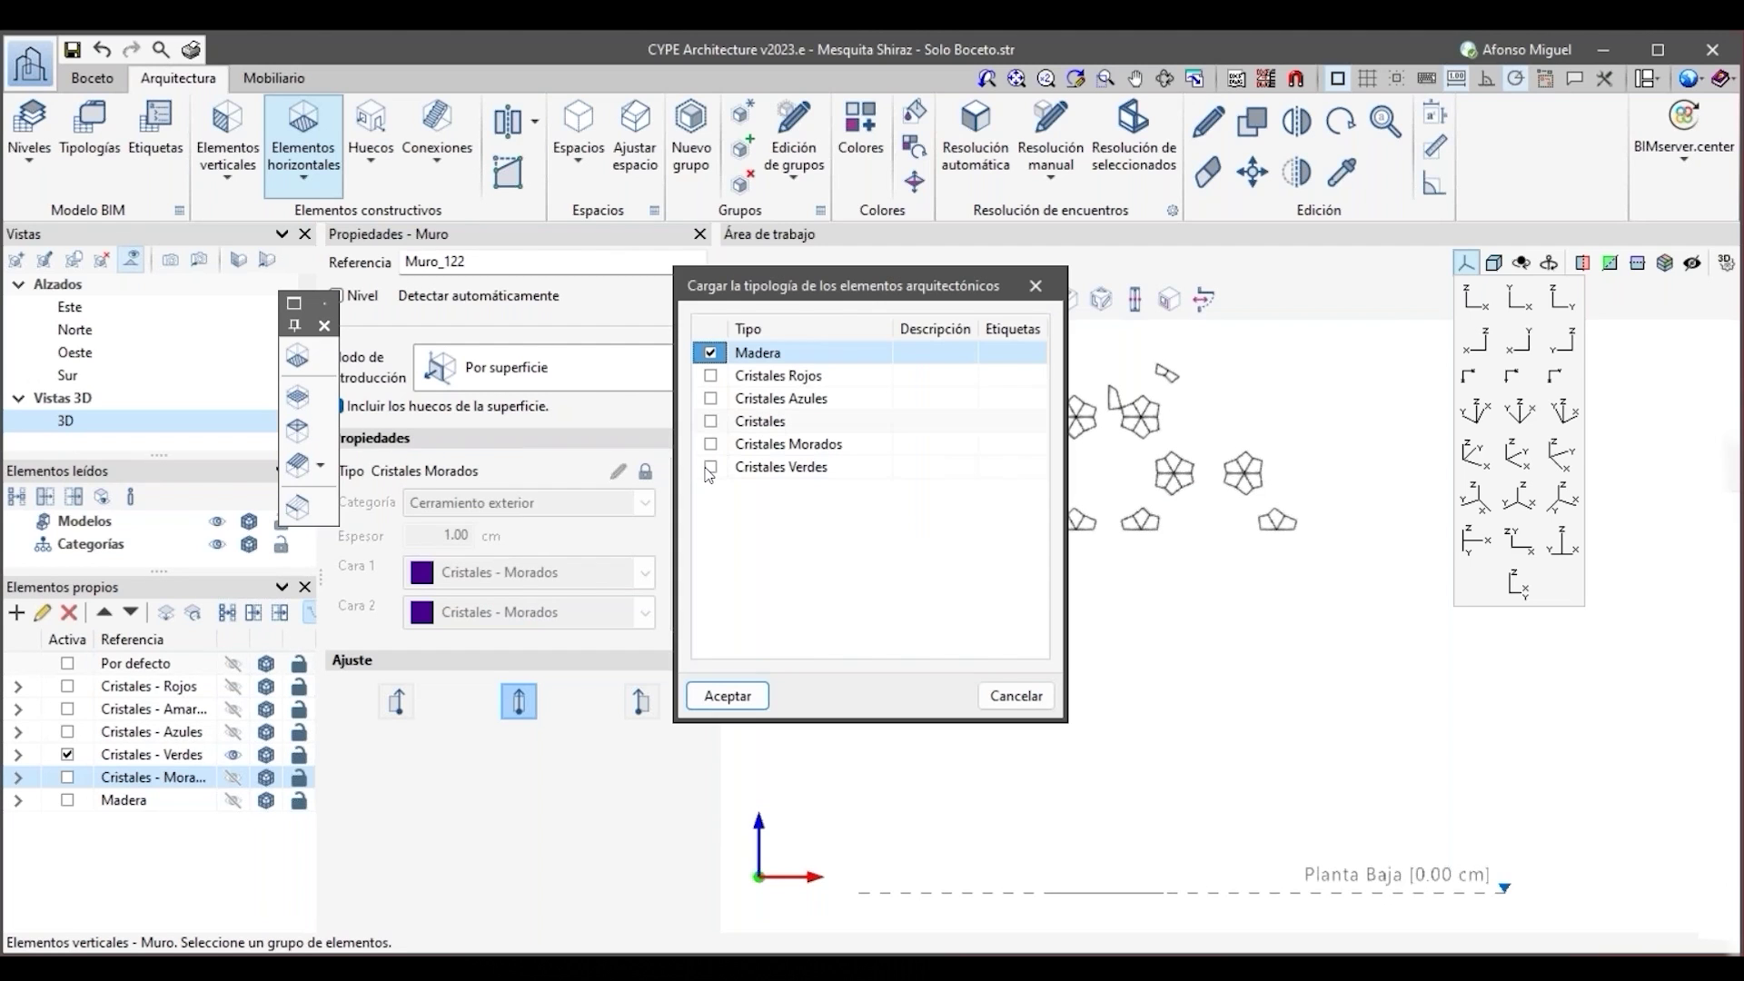
Make the star panels Cristales Verdes, then activate Cristales - Azules and select Cristales Azules.
{"action": "left_click", "coordinate": [731, 697]}
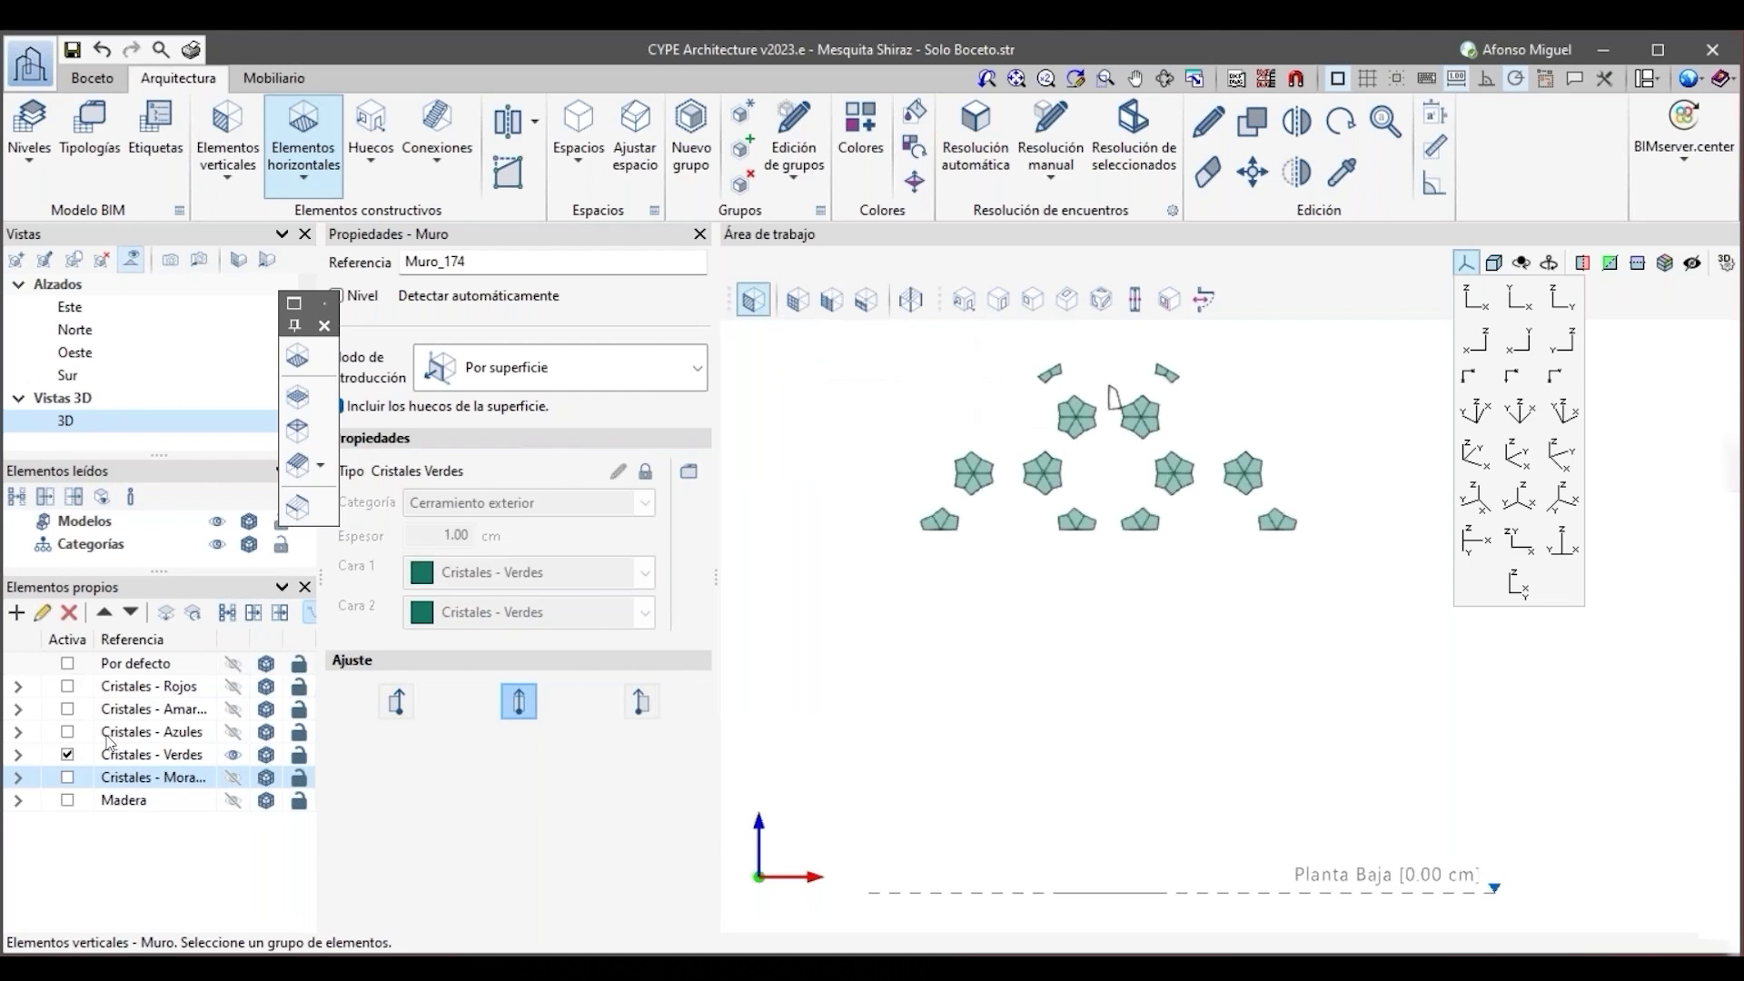
{"action": "left_click", "coordinate": [67, 732]}
{"action": "left_click", "coordinate": [234, 755]}
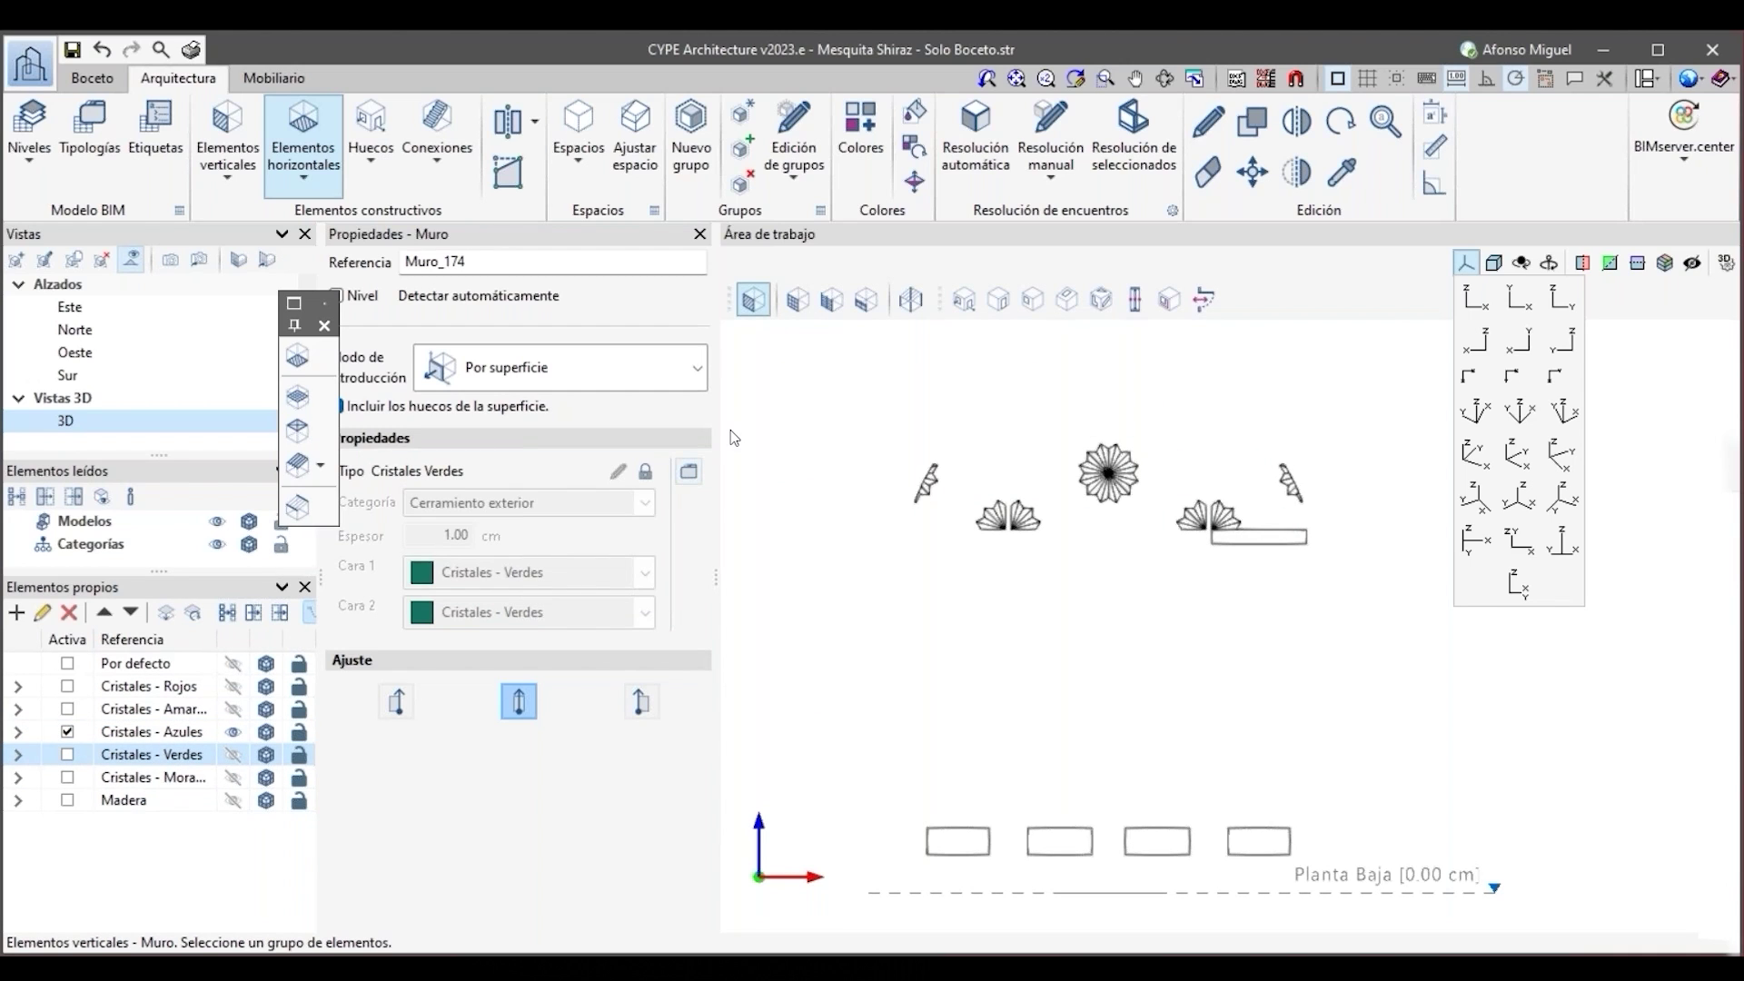
{"action": "left_click", "coordinate": [710, 399]}
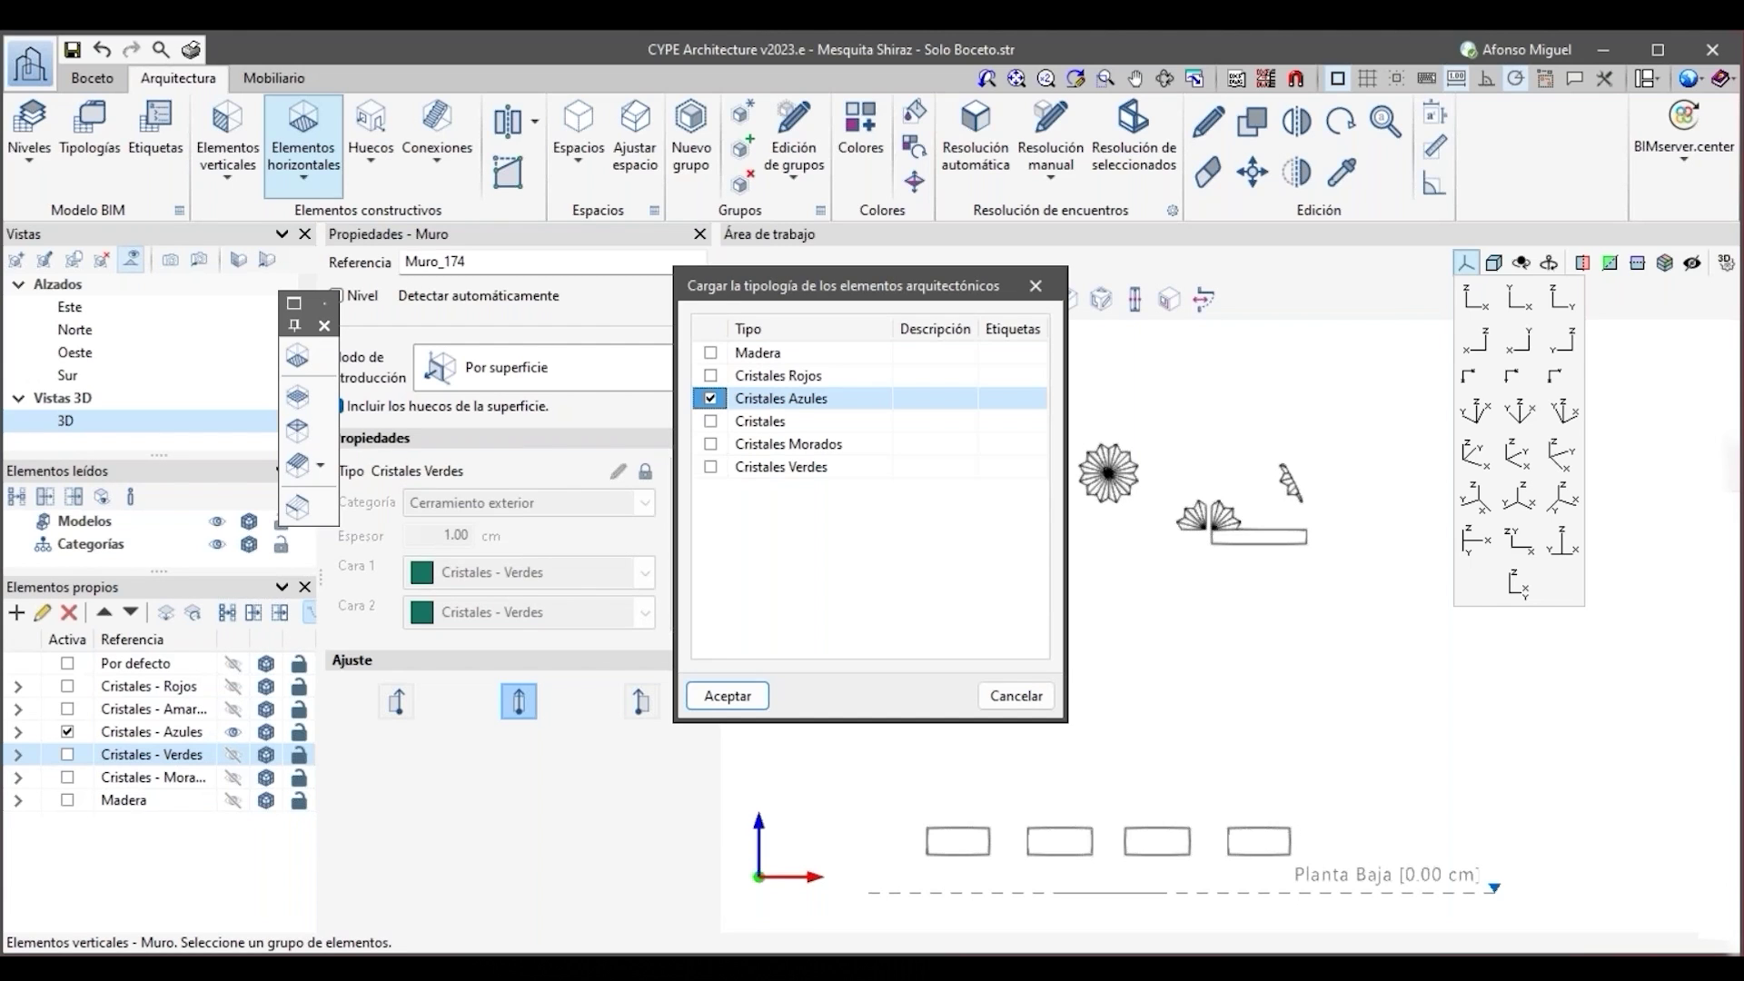
Create the Cristales Azules panels, then activate Cristales - Amarillos with blue hidden.
{"action": "key", "text": "Return"}
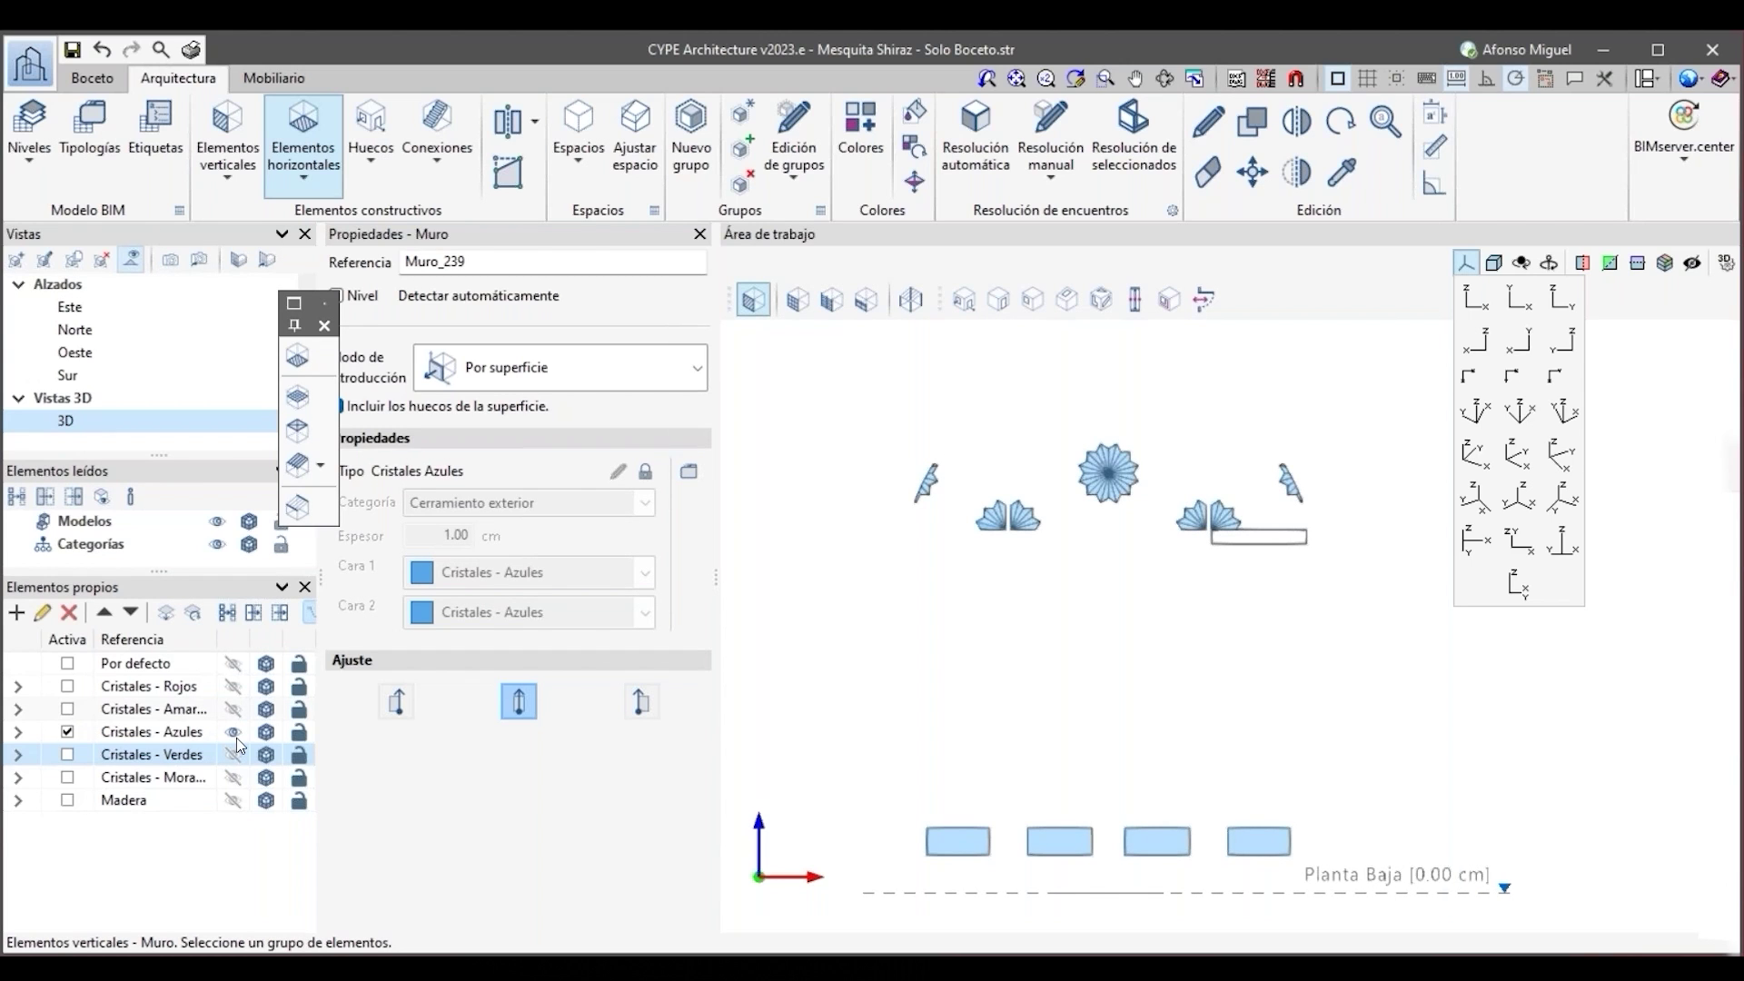
{"action": "left_click", "coordinate": [67, 709]}
{"action": "left_click", "coordinate": [235, 732]}
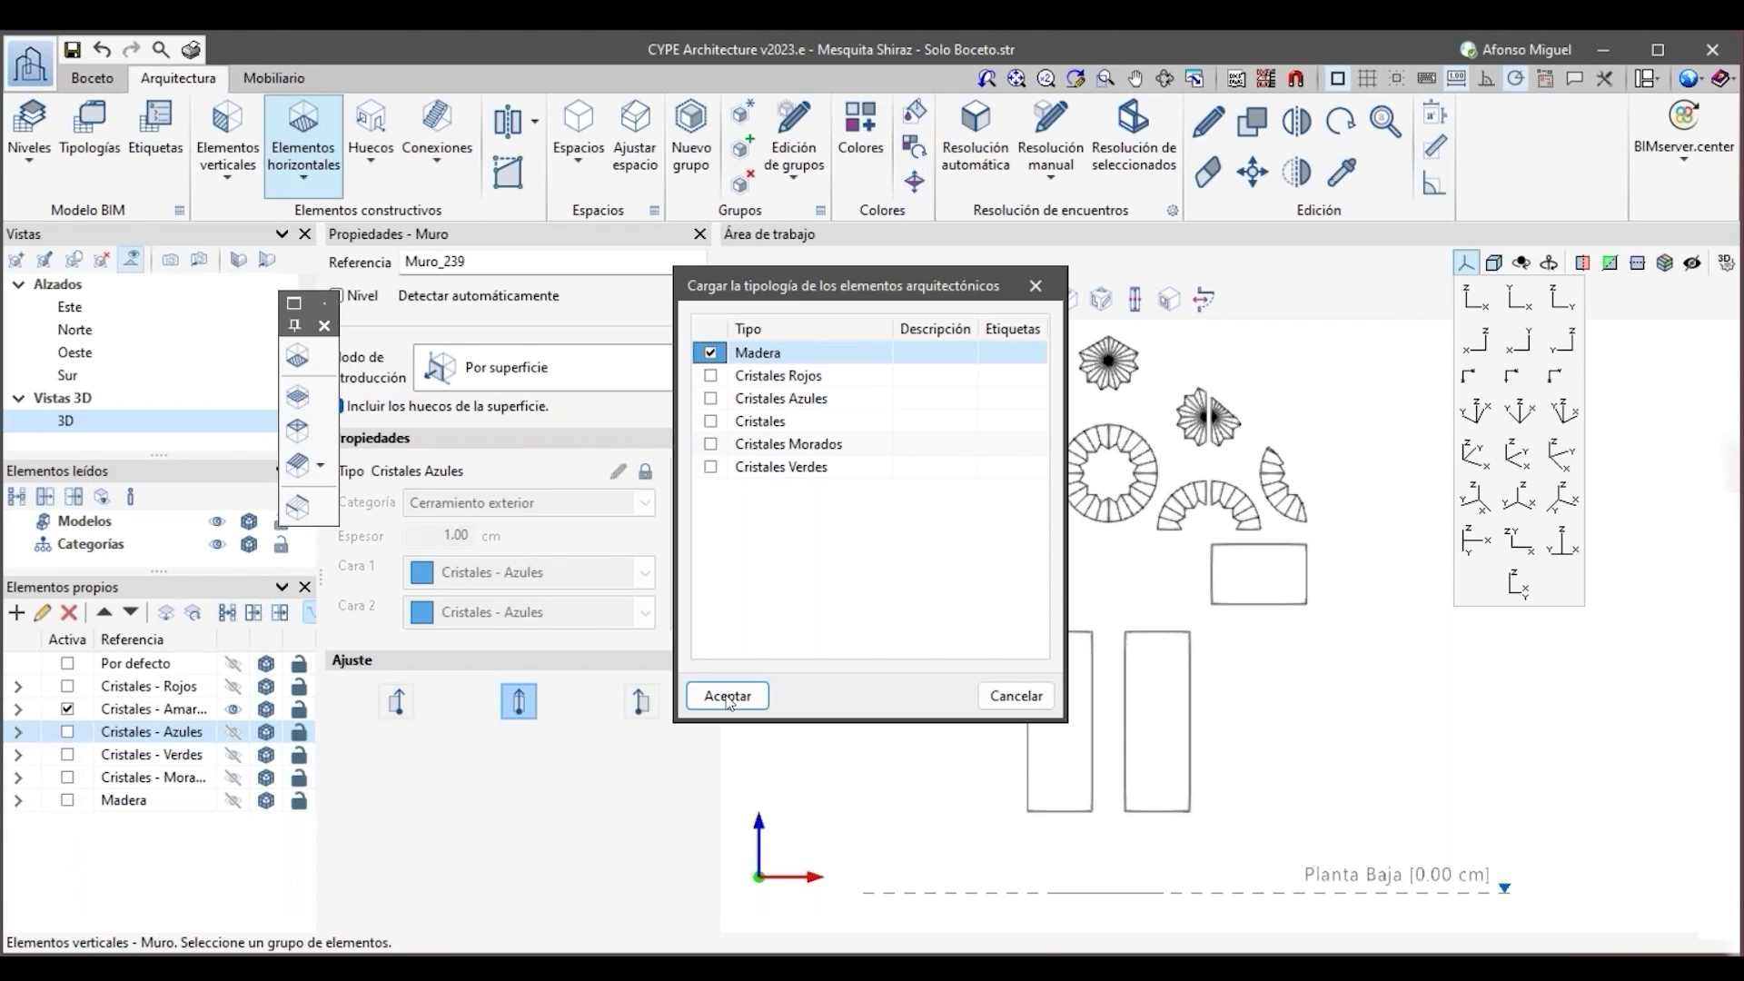
Build the yellow Cristales panels, then activate Cristales - Rojos with yellow hidden.
{"action": "left_click", "coordinate": [728, 696]}
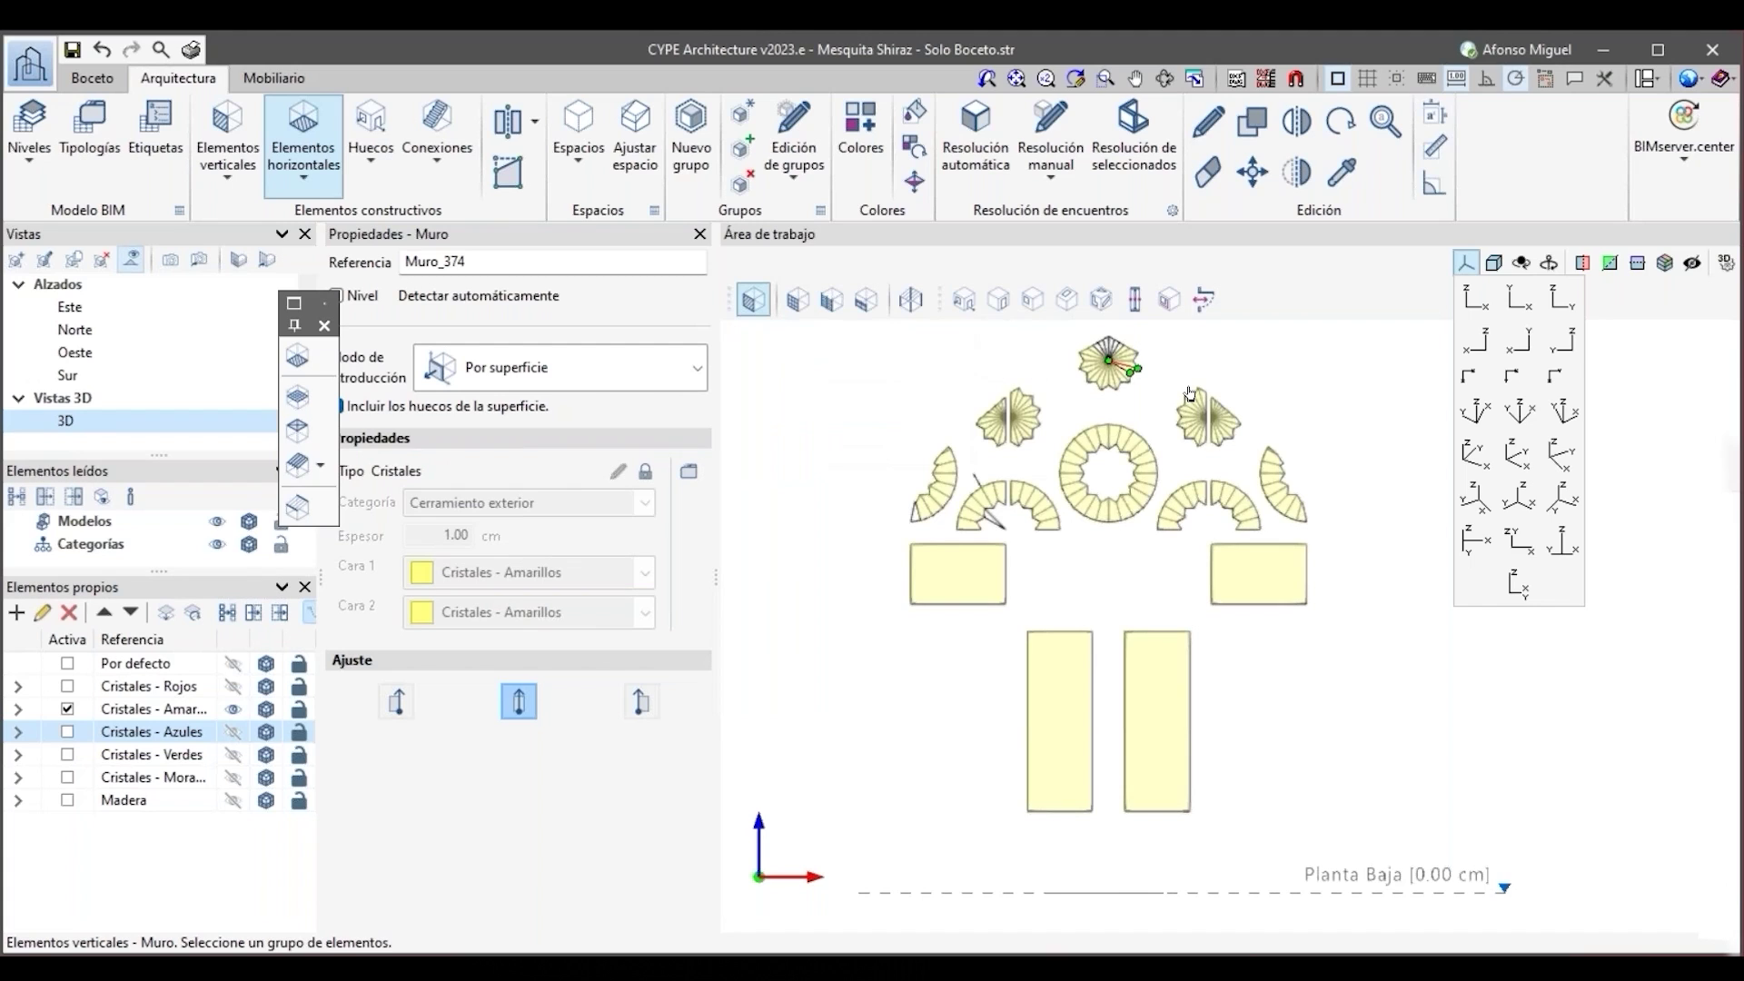
{"action": "left_click", "coordinate": [1189, 392]}
{"action": "left_click", "coordinate": [67, 687]}
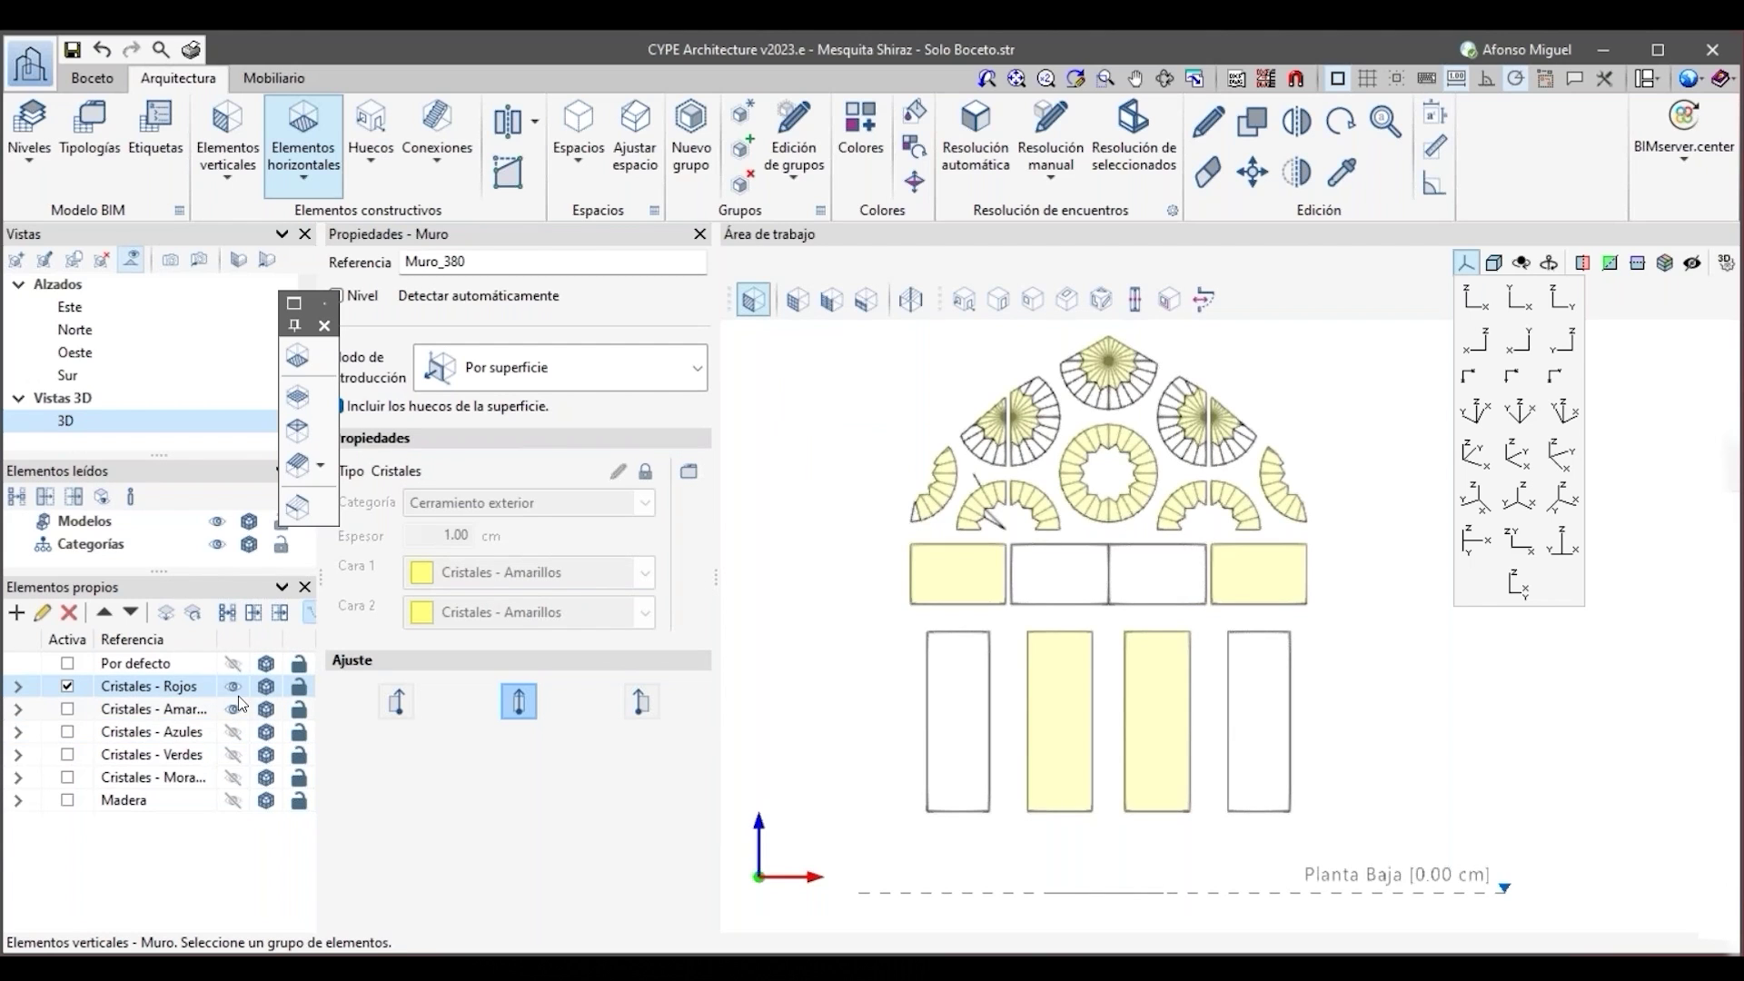
{"action": "left_click", "coordinate": [233, 709]}
{"action": "left_click", "coordinate": [686, 473]}
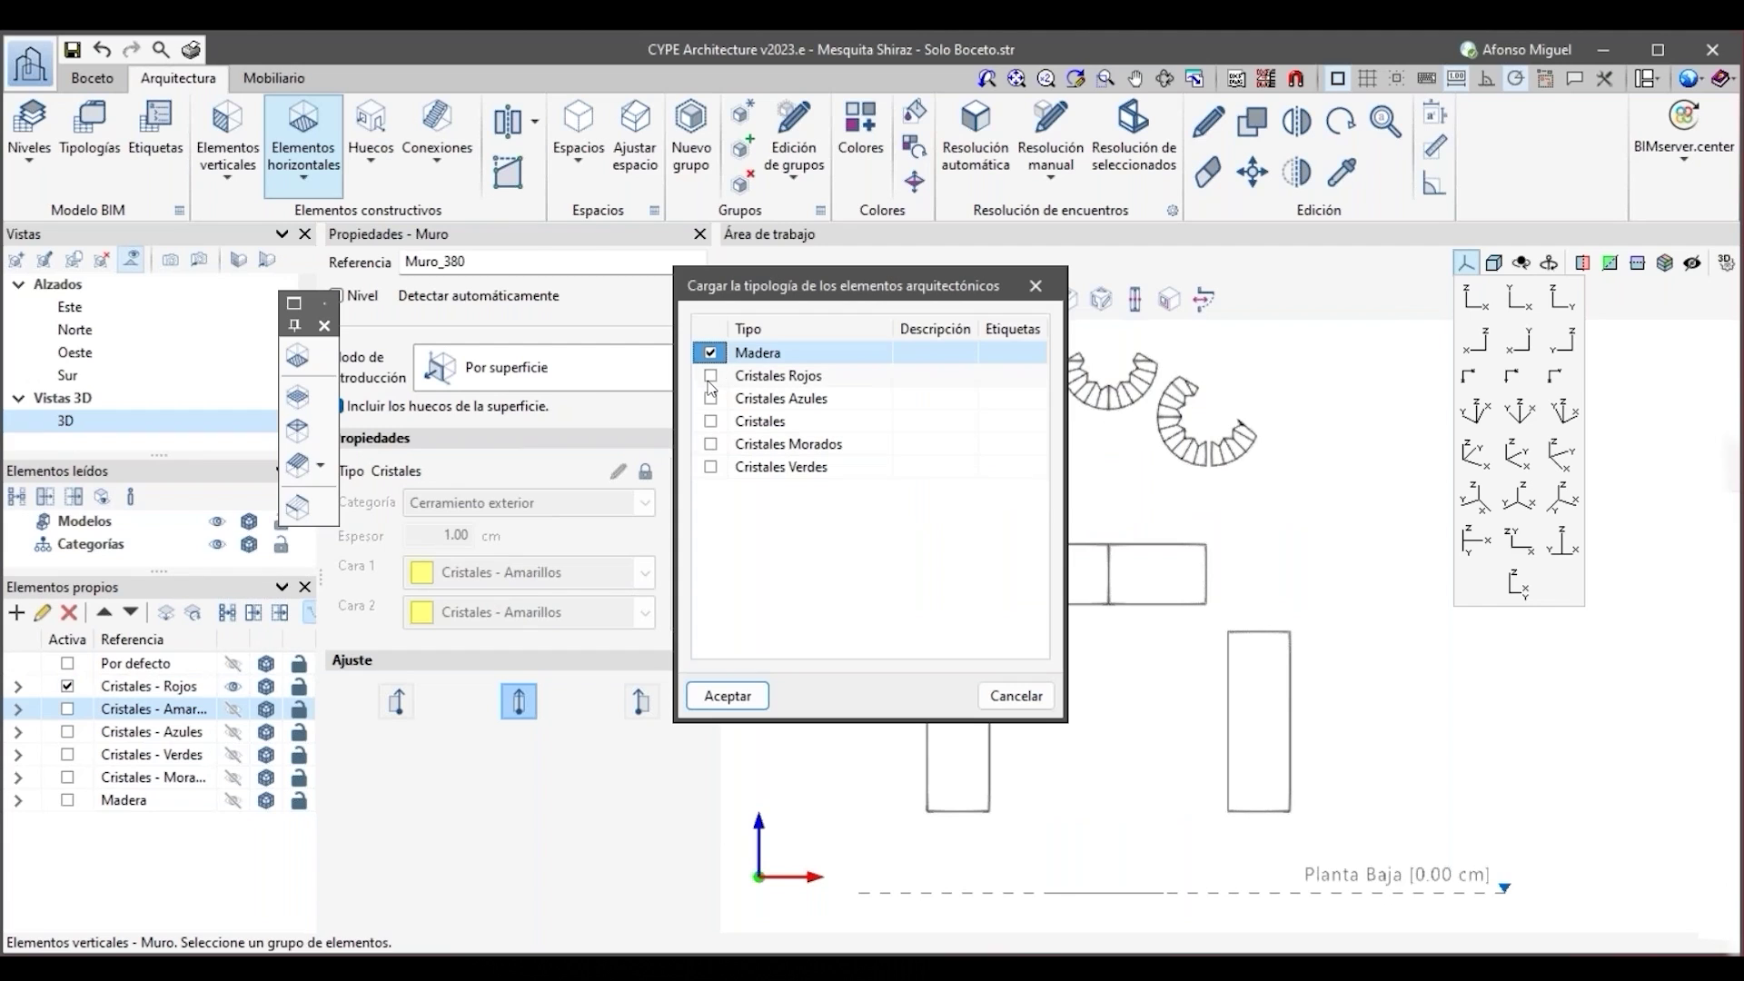
Draw the red panels with the Cristales Rojos wall type, then redisplay the blue and yellow glass.
{"action": "left_click", "coordinate": [710, 376]}
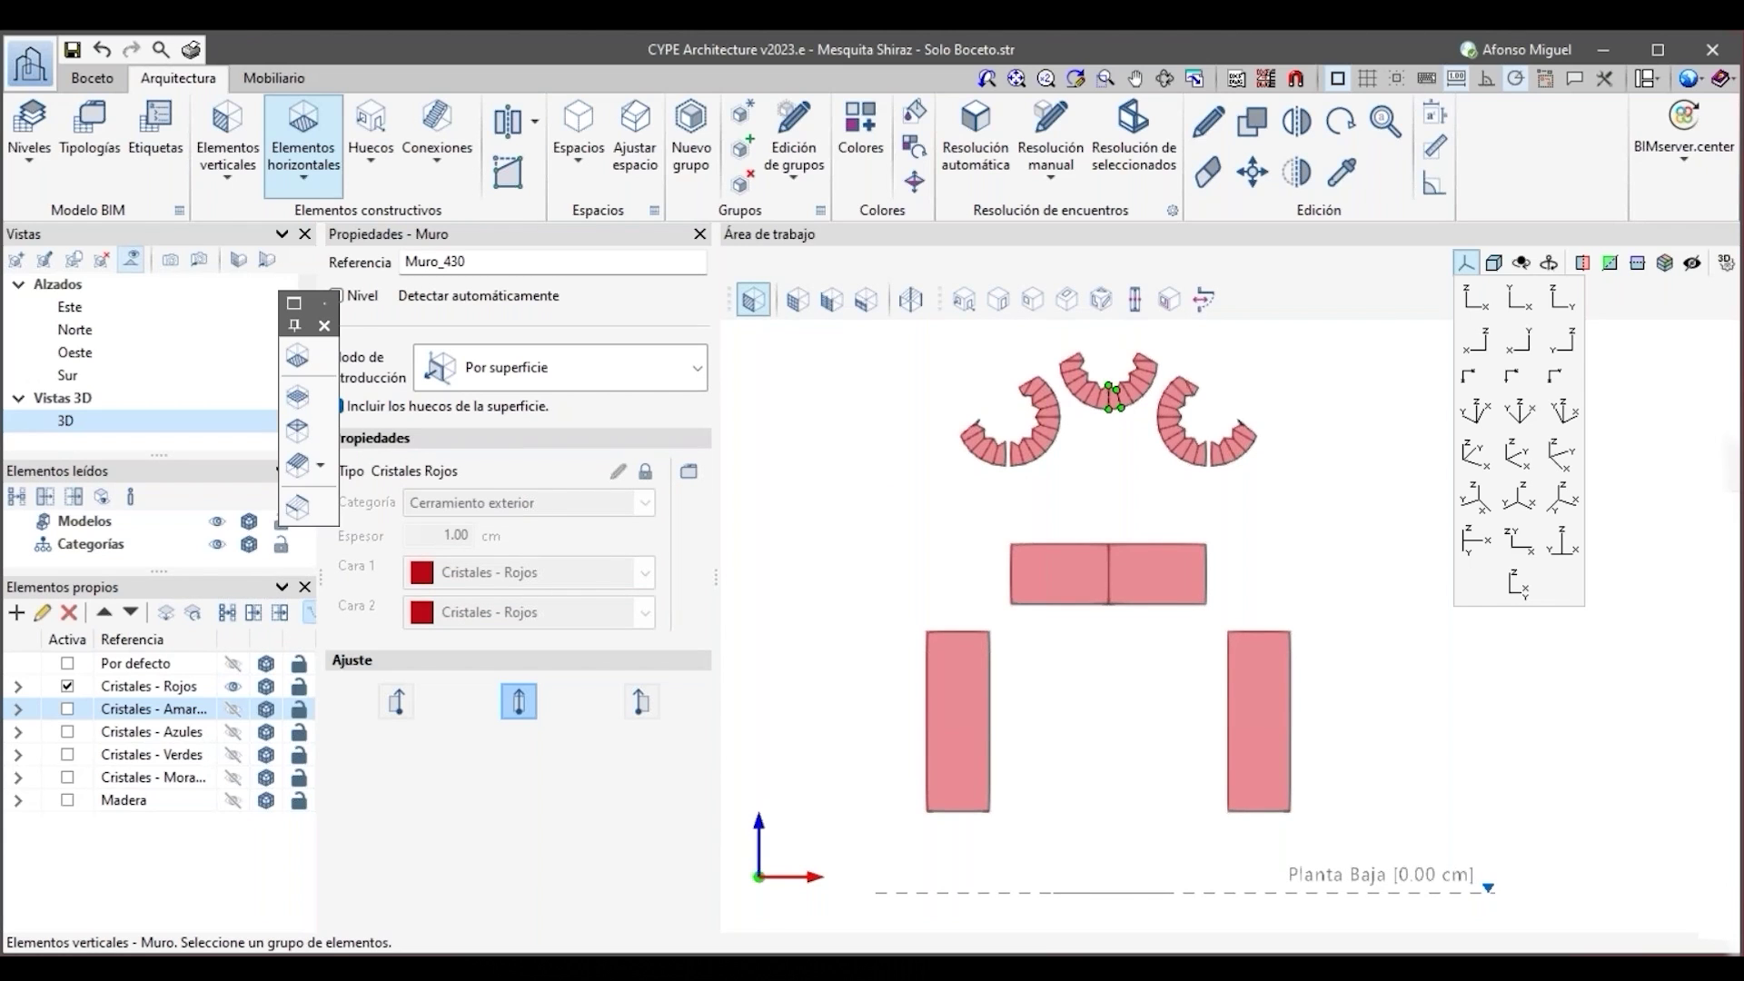
{"action": "middle_click_drag", "start_coordinate": [1114, 398], "coordinate": [1061, 404]}
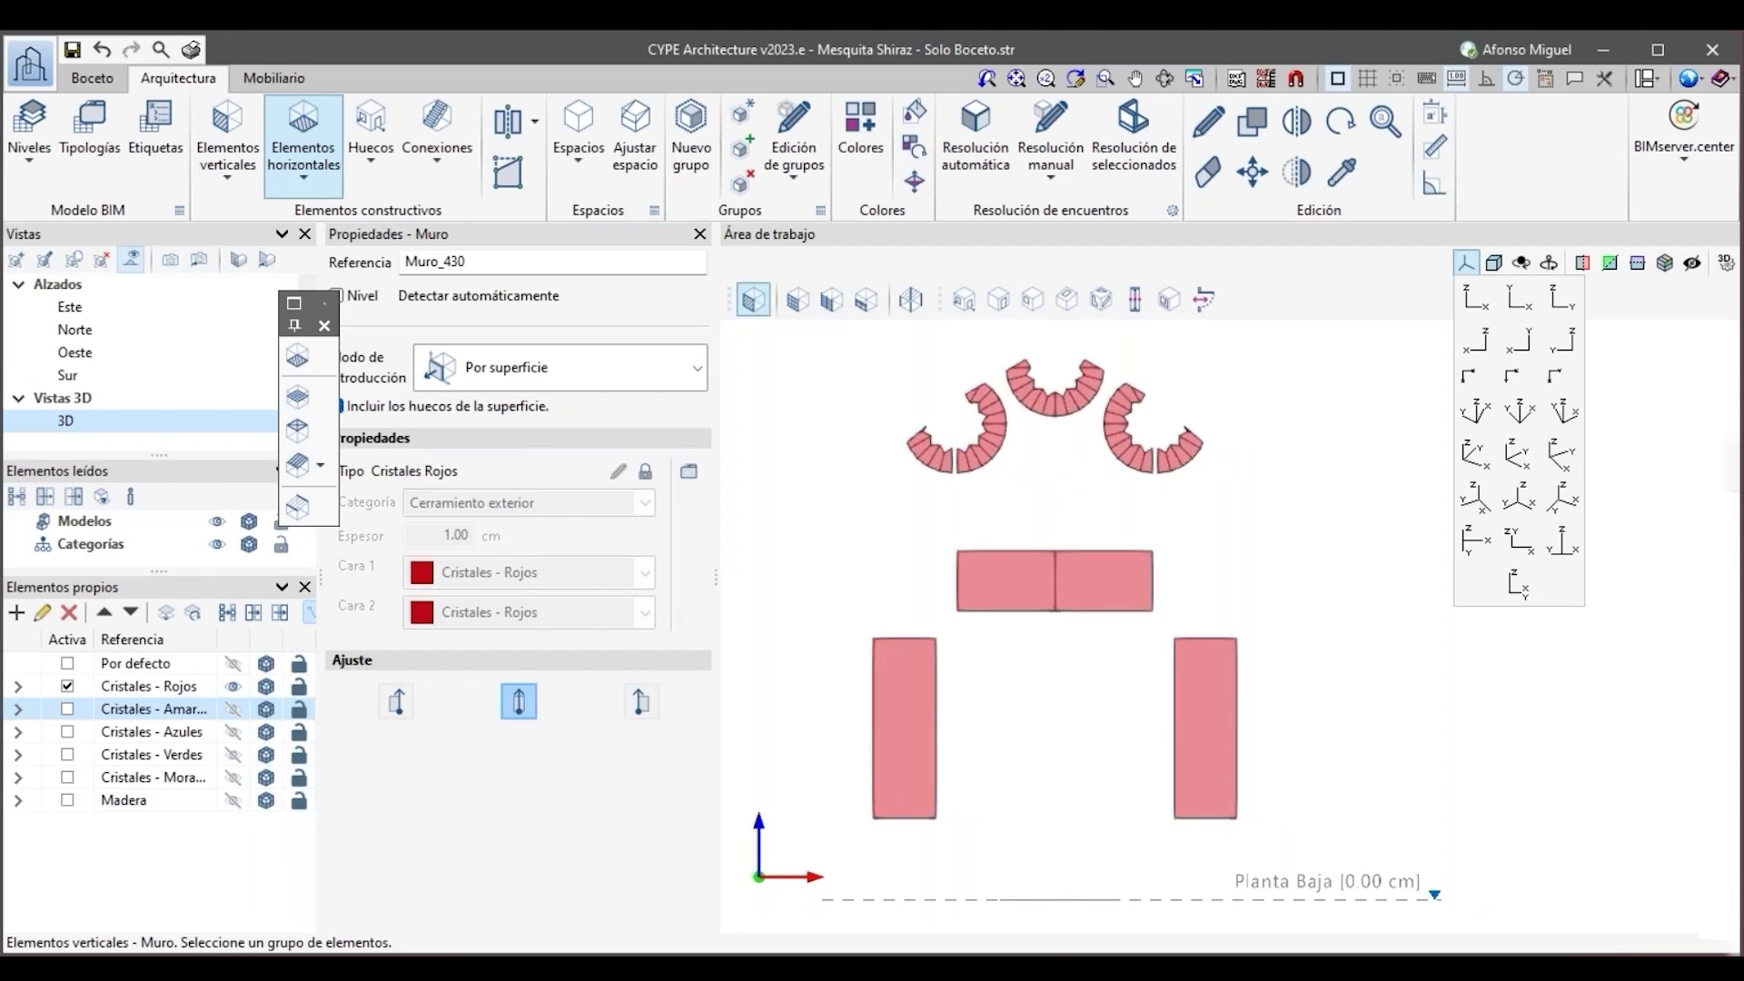
{"action": "left_click", "coordinate": [233, 731]}
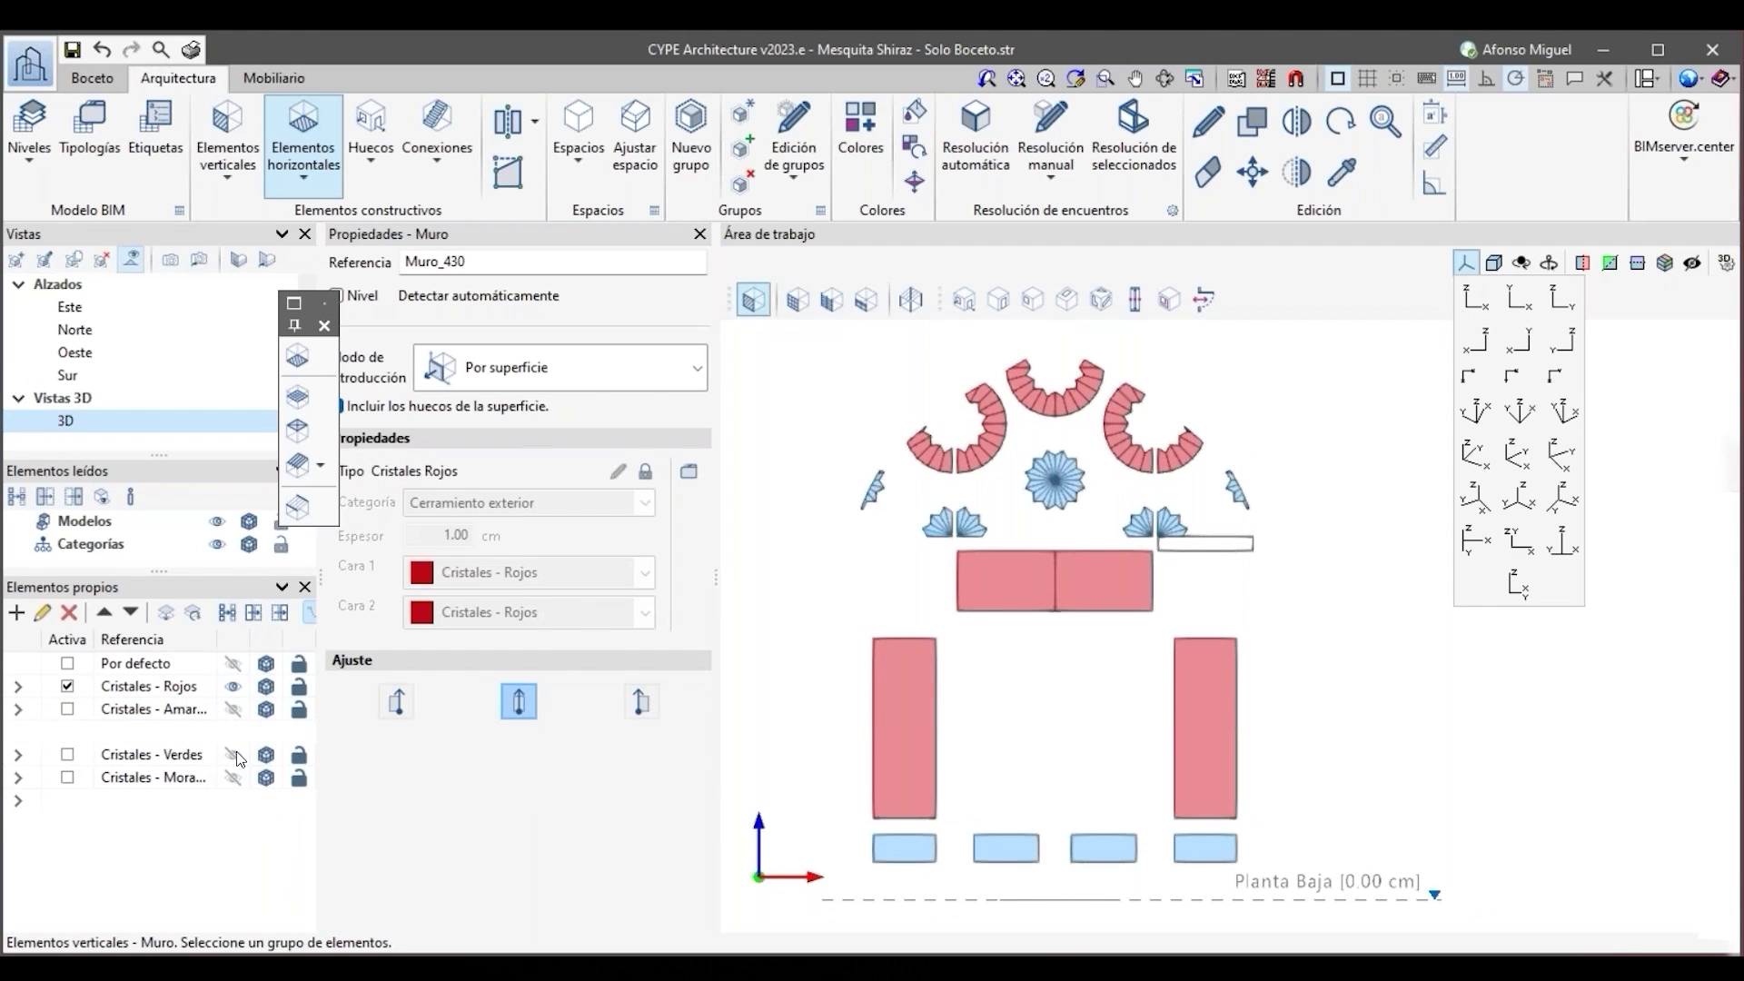
{"action": "left_click", "coordinate": [233, 709]}
Make the Verdes and Morados glass and the Madera wood frame visible again.
{"action": "left_click", "coordinate": [233, 754]}
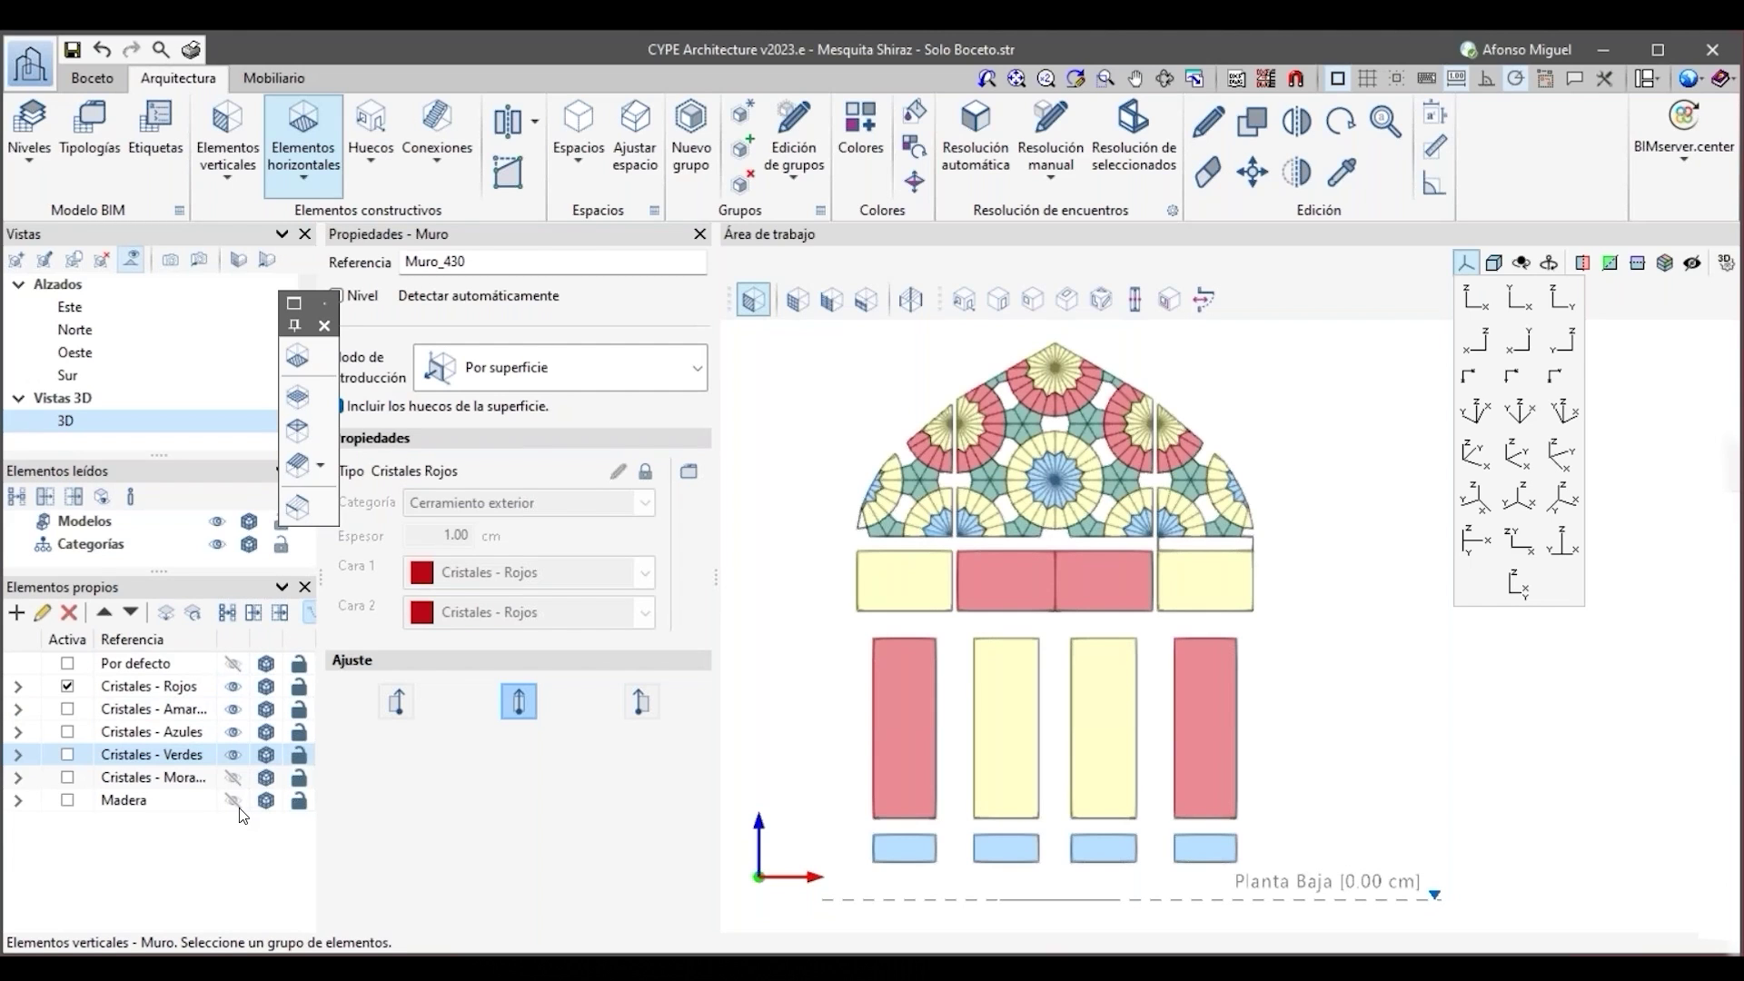
{"action": "left_click", "coordinate": [233, 776]}
{"action": "left_click", "coordinate": [233, 799]}
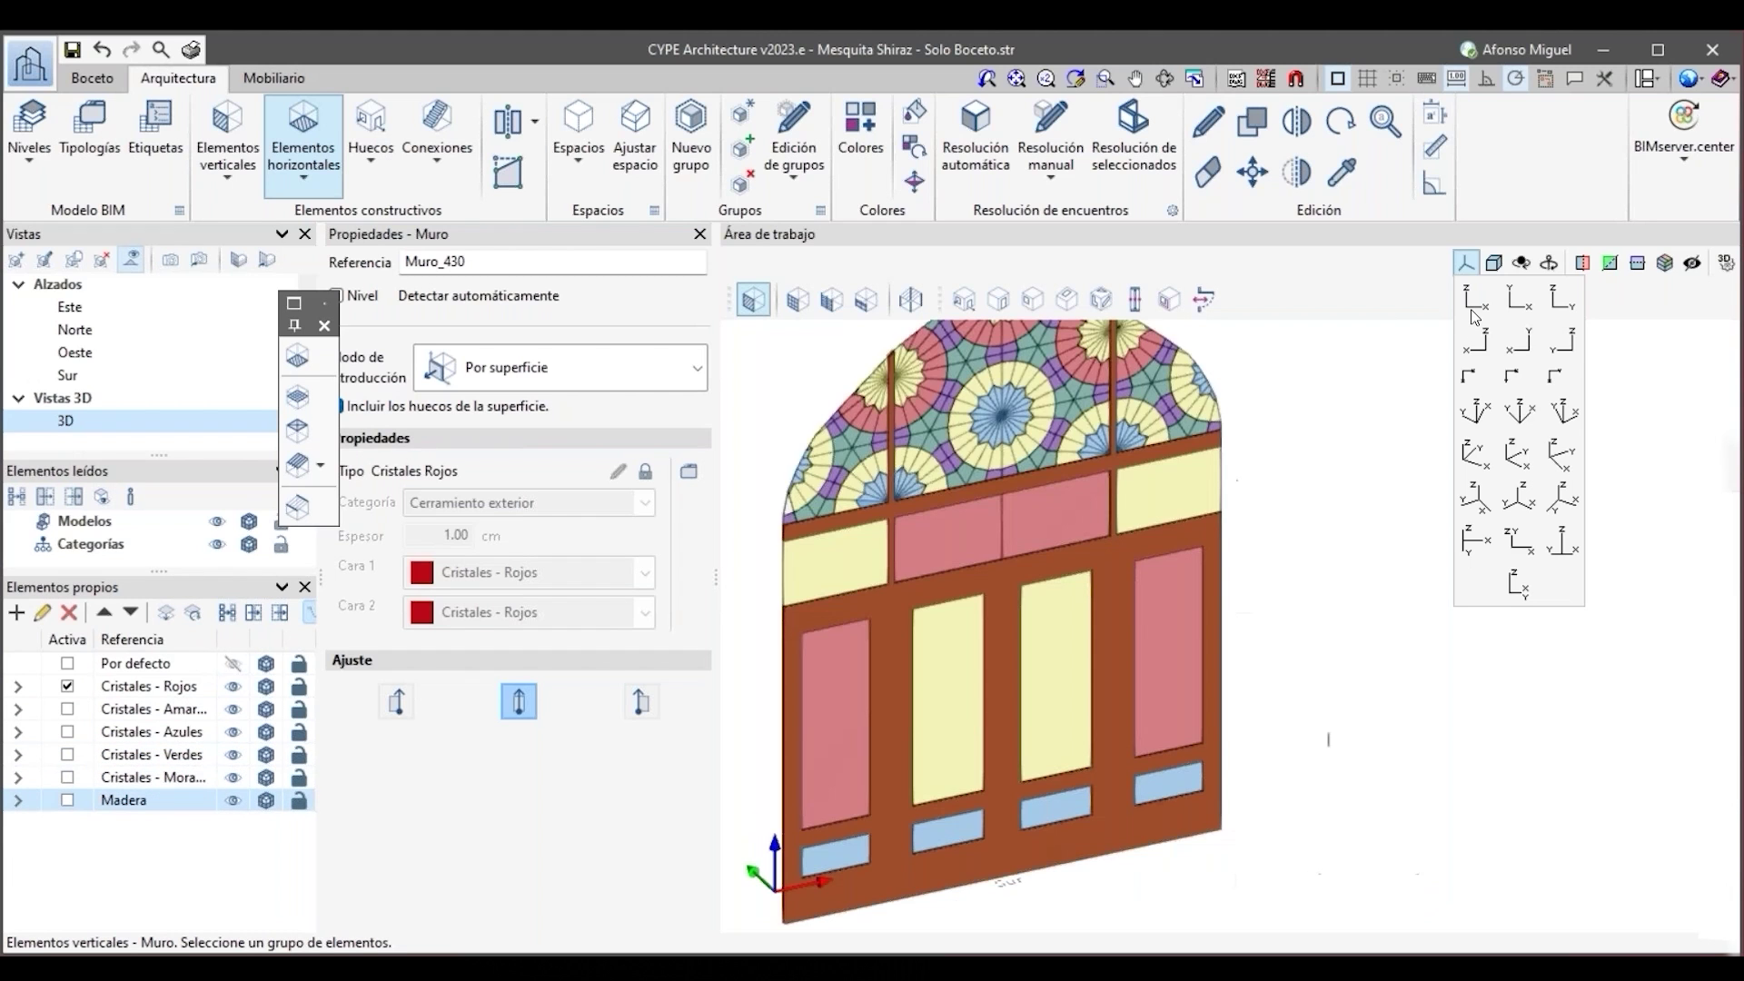
Show the whole stained-glass window in front elevation, zoomed out.
{"action": "left_click", "coordinate": [1474, 341]}
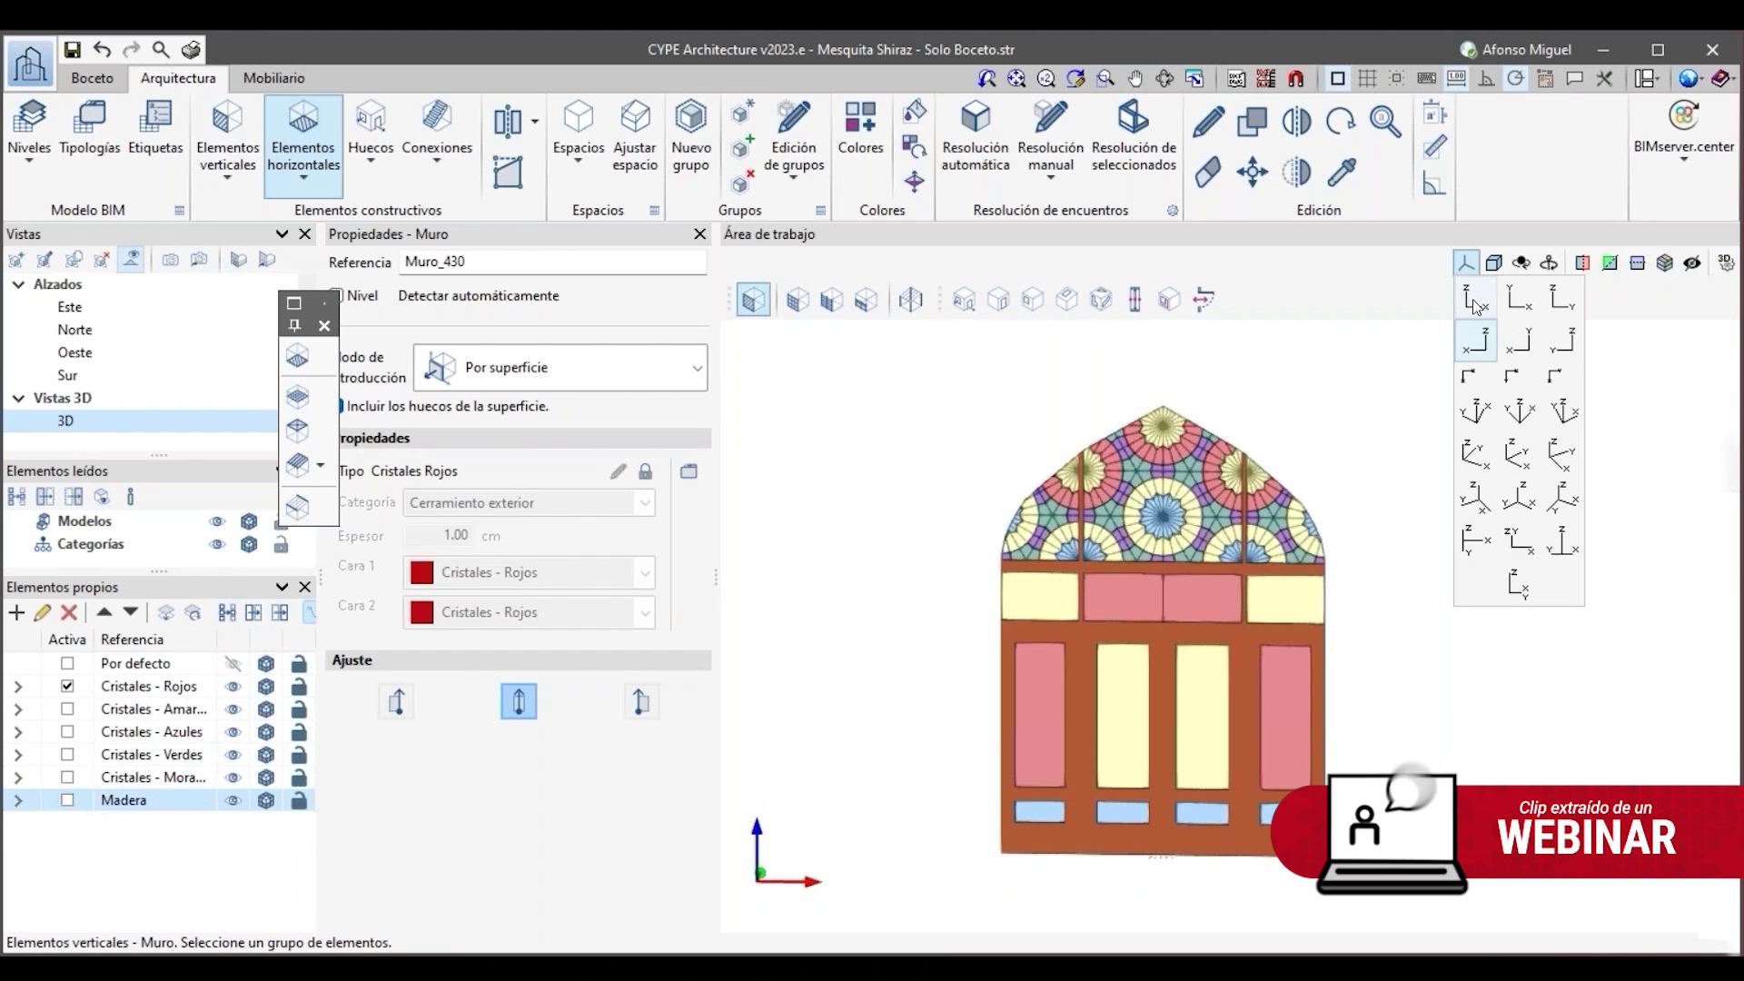
{"action": "left_click", "coordinate": [1474, 300]}
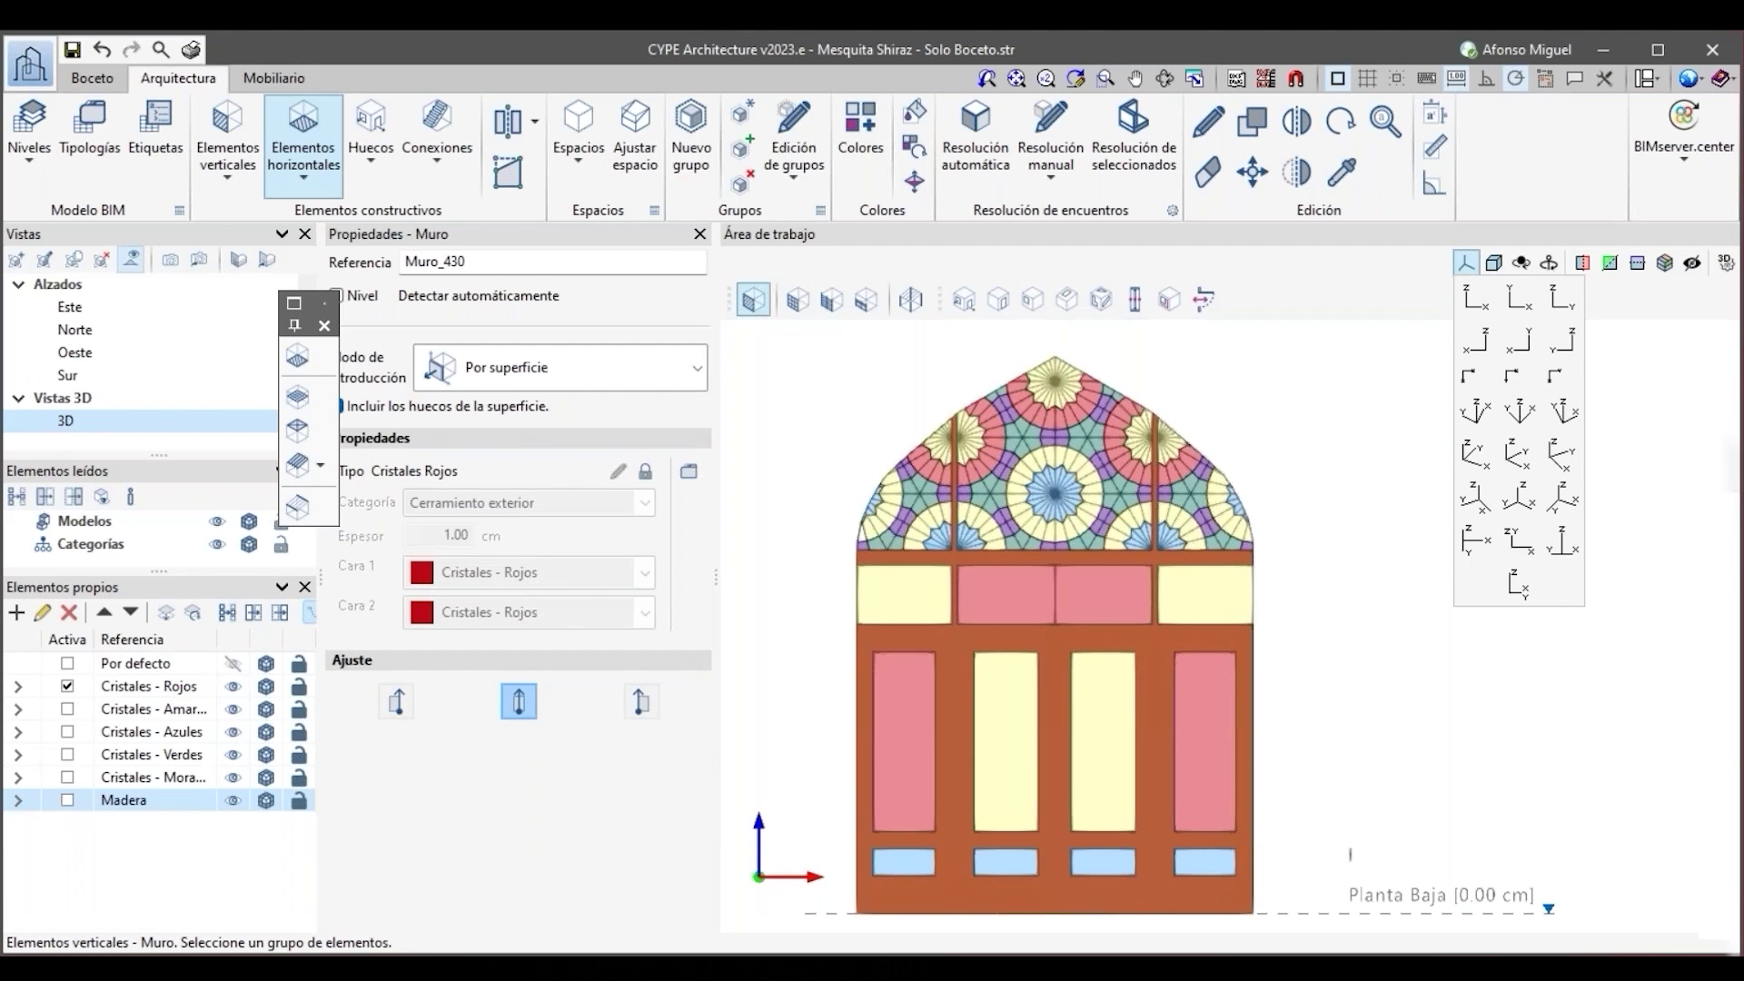
{"action": "scroll", "coordinate": [1190, 592], "scroll_direction": "down", "scroll_amount": 1}
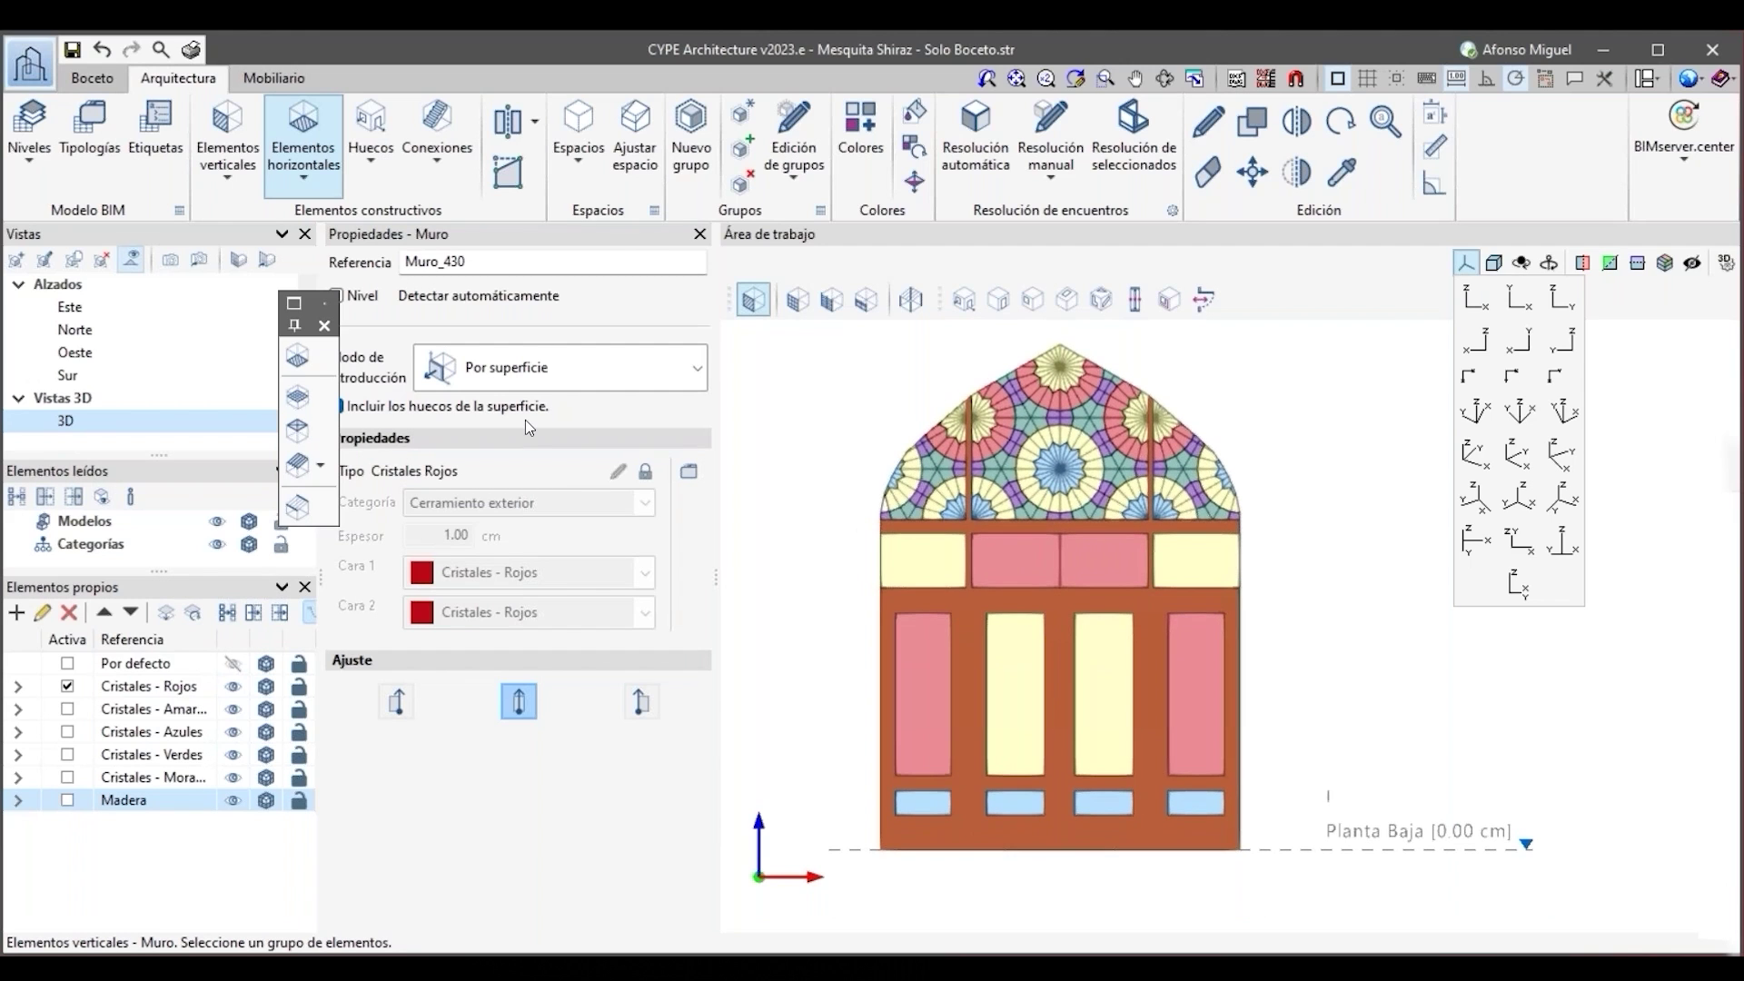